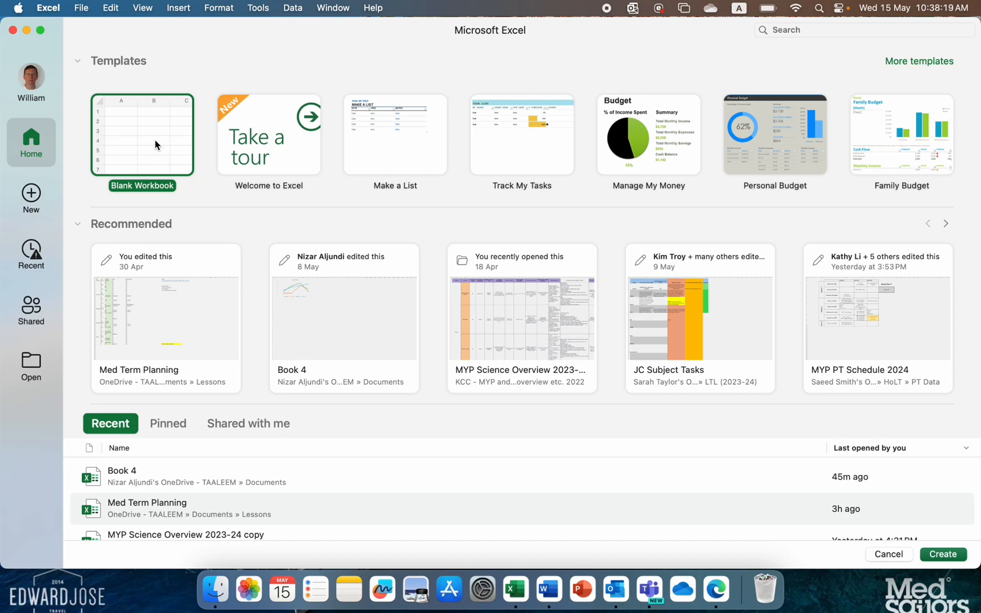
Create a blank workbook and enter the headings 1, 2, 3 and Average in cells B2 to E2.
left_click(167, 135)
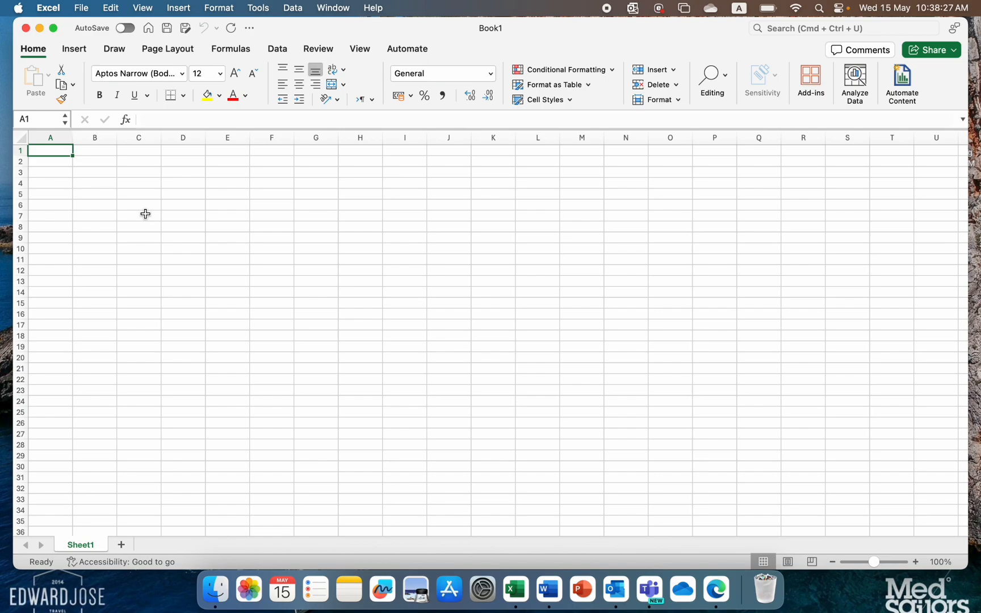
key("Right")
key("Down")
type("1")
key("Tab")
type("2")
key("Tab")
type("3")
key("Tab")
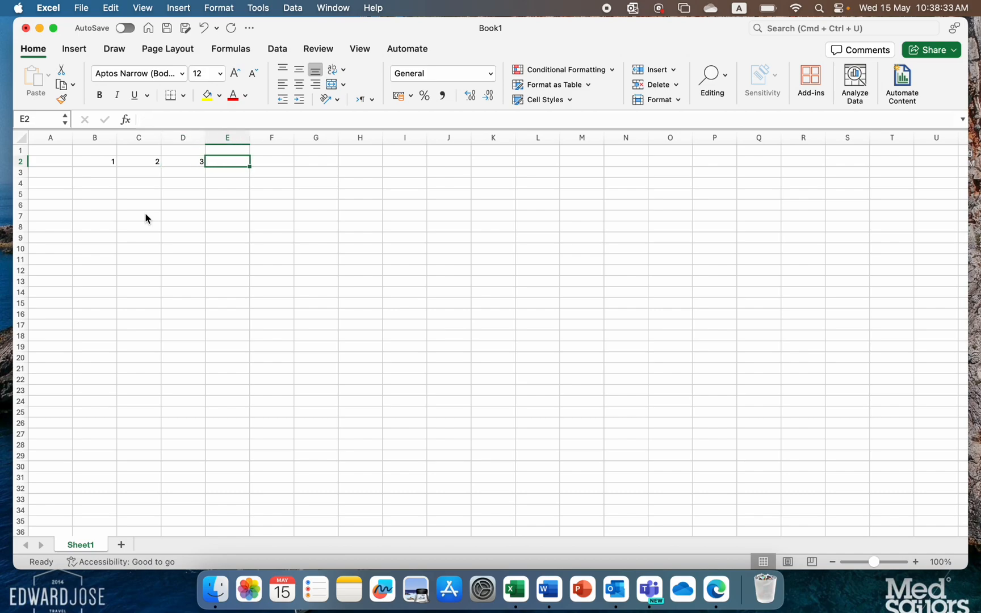
type("Average")
key("Tab")
Merge and centre cells B1 to E1 and enter the heading "Time ro fall (s)" in the merged cell.
left_click_drag(88, 151, 219, 149)
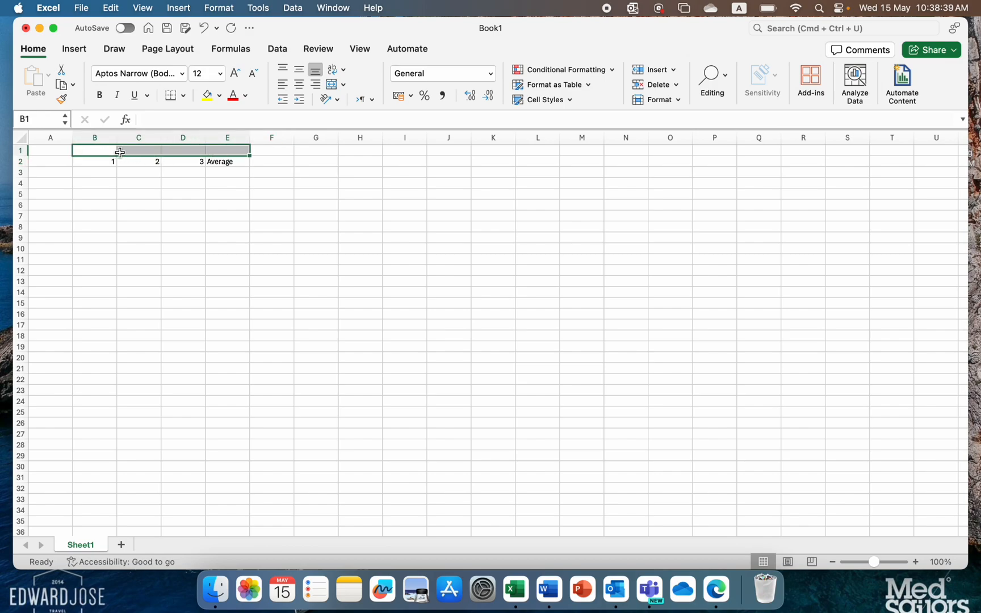
left_click(333, 85)
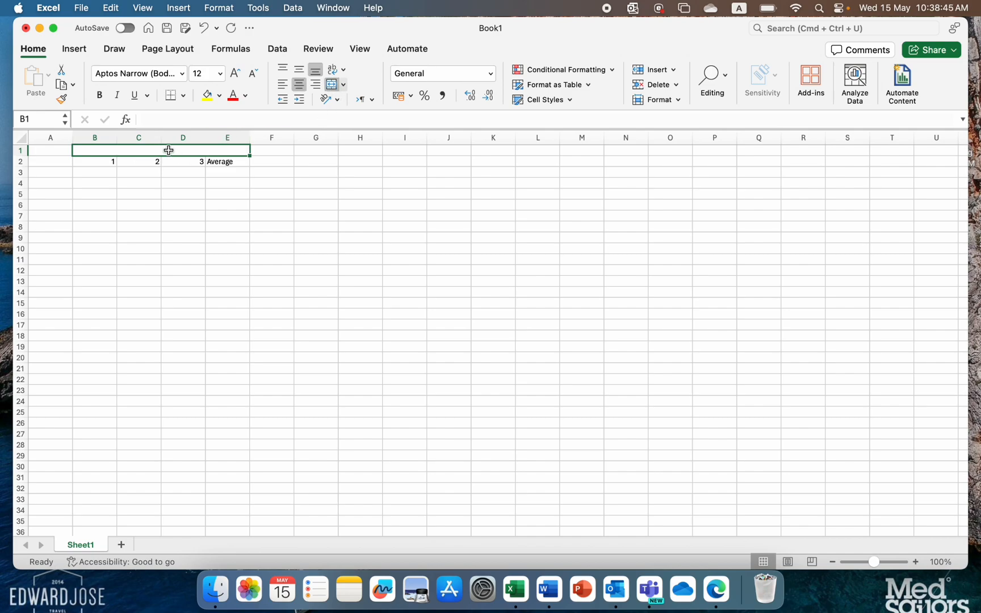
type("Time ro")
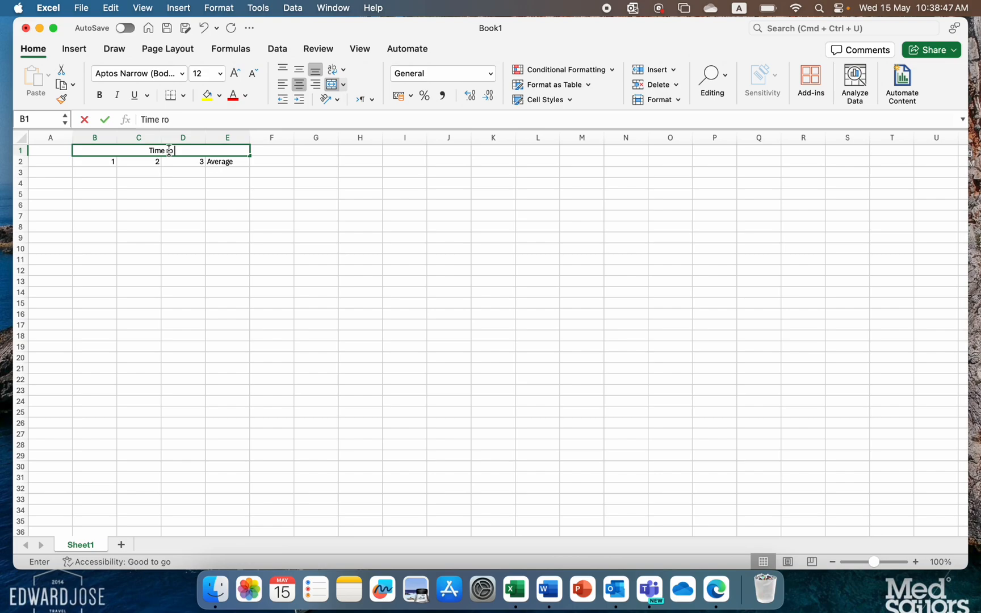
type(" fall (")
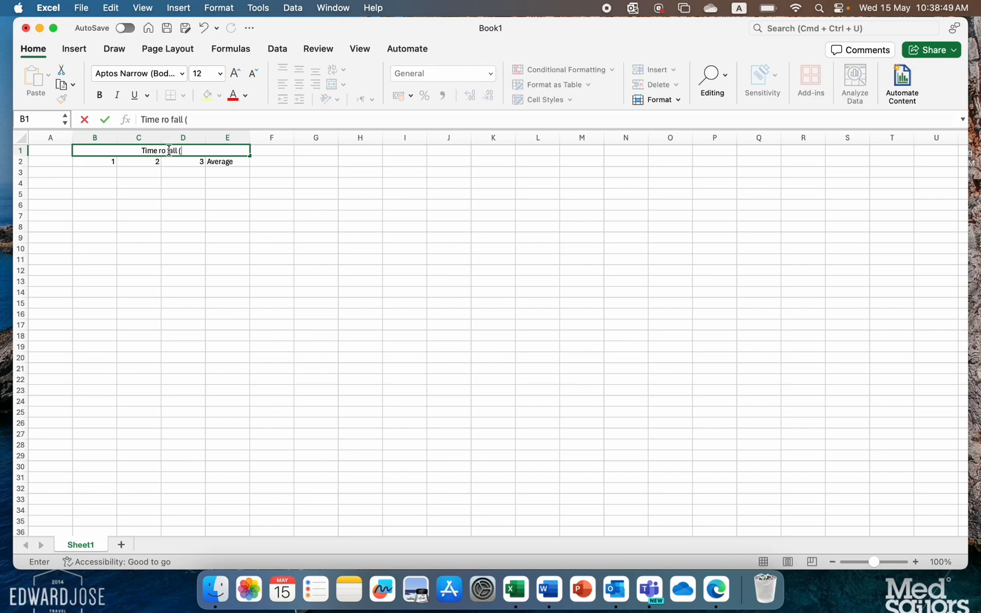
type("s)")
left_click(62, 194)
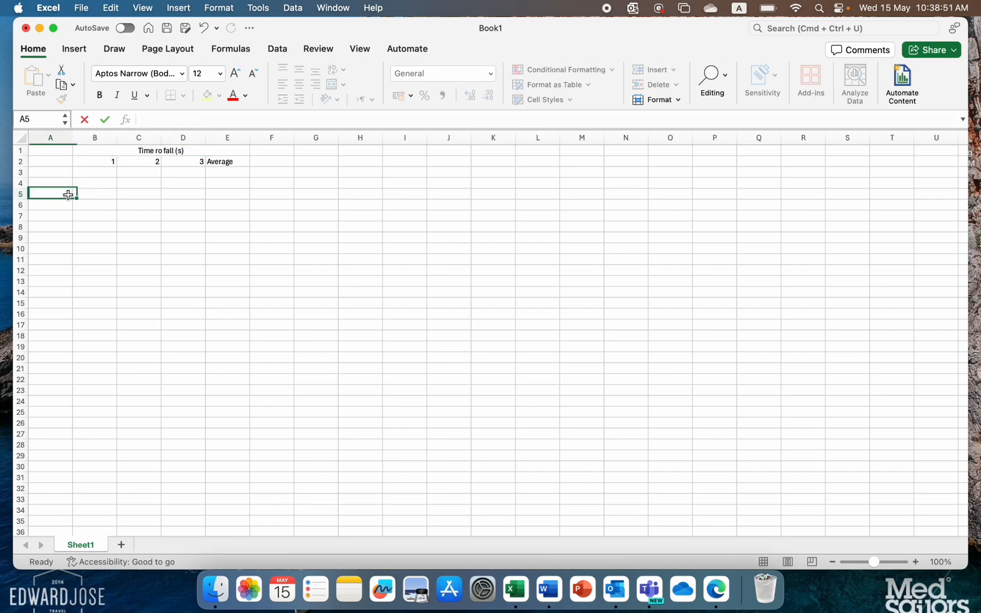
Merge and centre cells A1 and A2 into a single heading cell.
left_click_drag(54, 152, 57, 162)
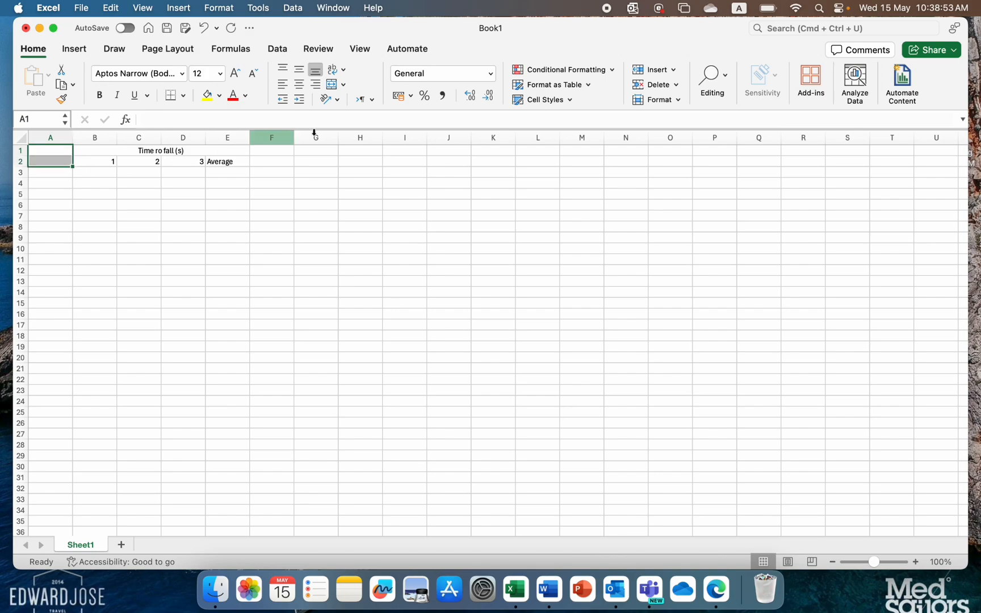
left_click(331, 84)
left_click(110, 226)
Enter the heading "Height of drop (m)" in the merged cell A1.
left_click(60, 163)
type("Size o")
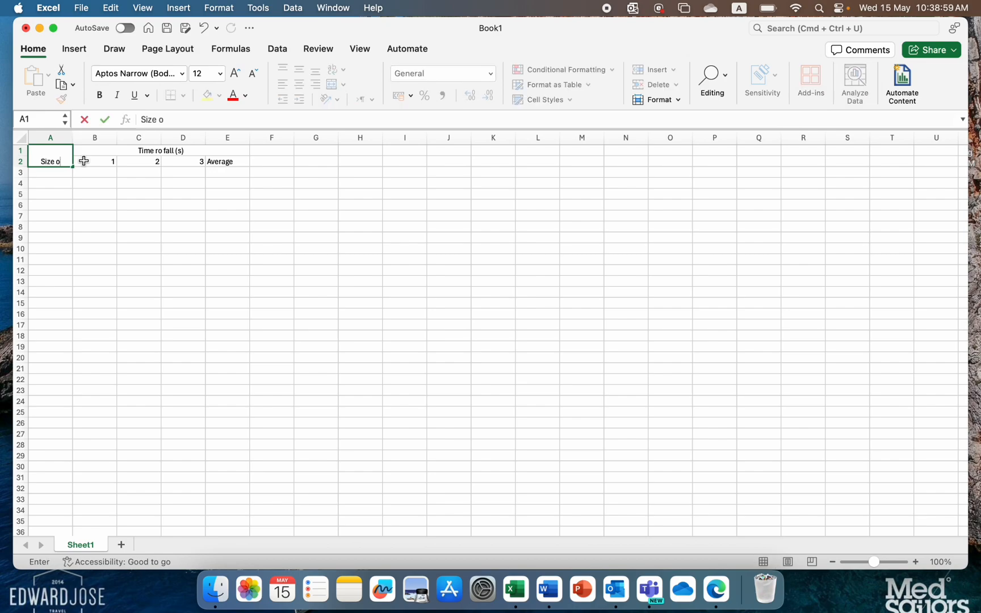
key("BackSpace")
key("BackSpace")
key("BackSpace")
type("Height if")
key("BackSpace")
key("BackSpace")
type("of drop")
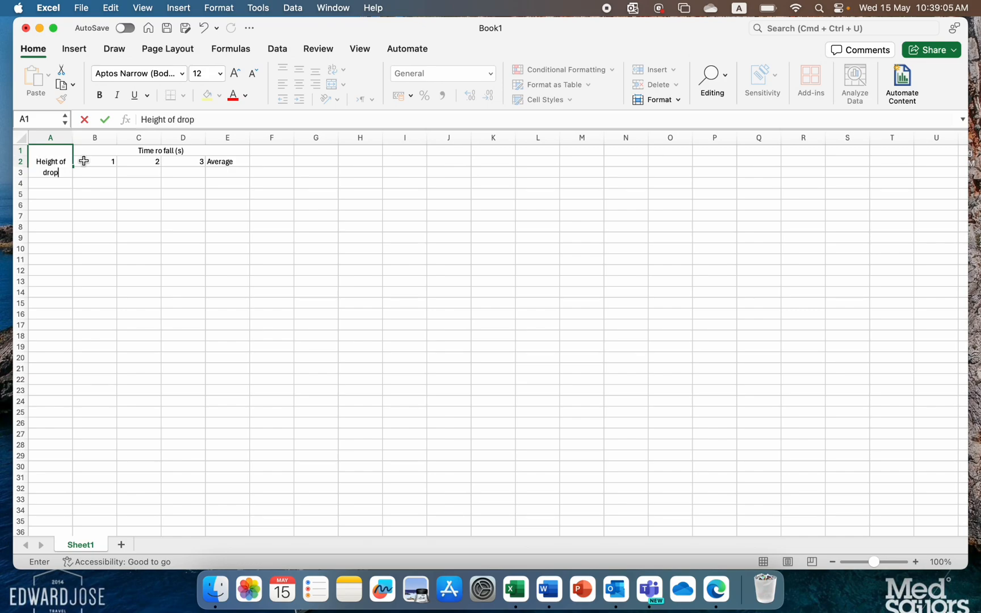
type(" (m)")
key("Return")
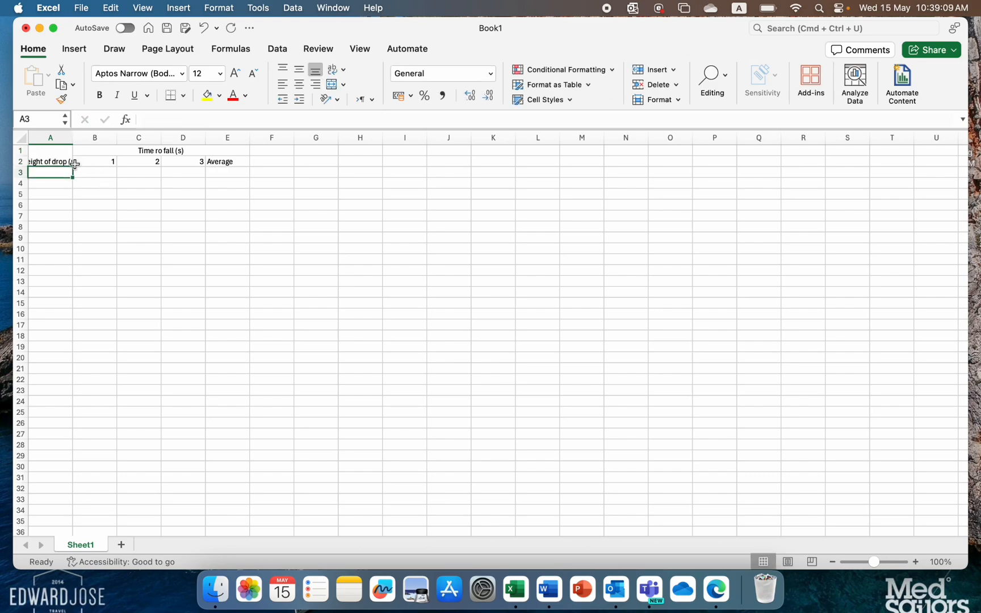
Wrap the text of the "Height of drop (m)" heading, and slightly enlarge row 2 and column A to fit it.
left_click(66, 162)
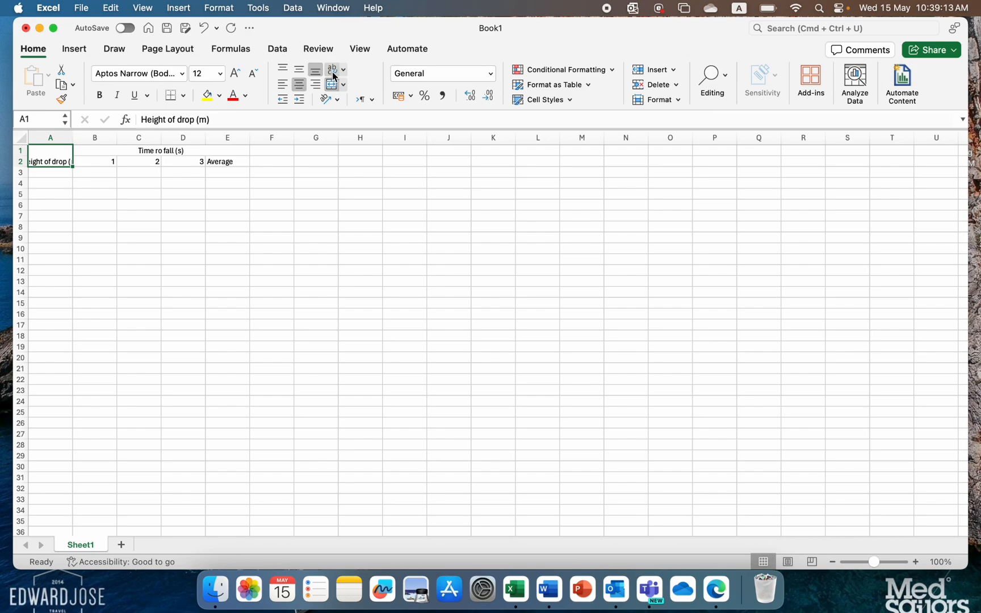
left_click(335, 71)
left_click(105, 233)
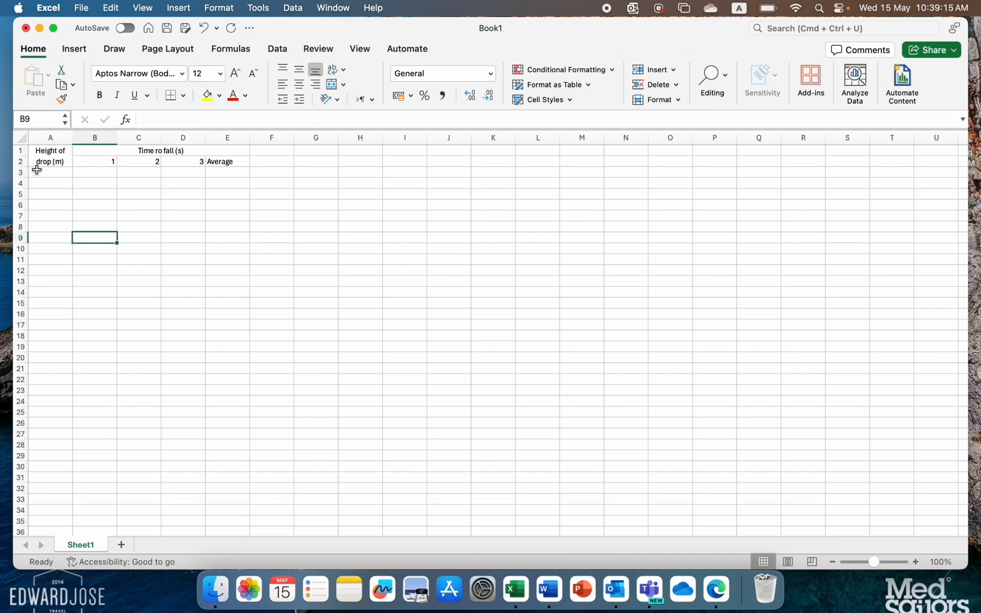
left_click_drag(24, 166, 24, 172)
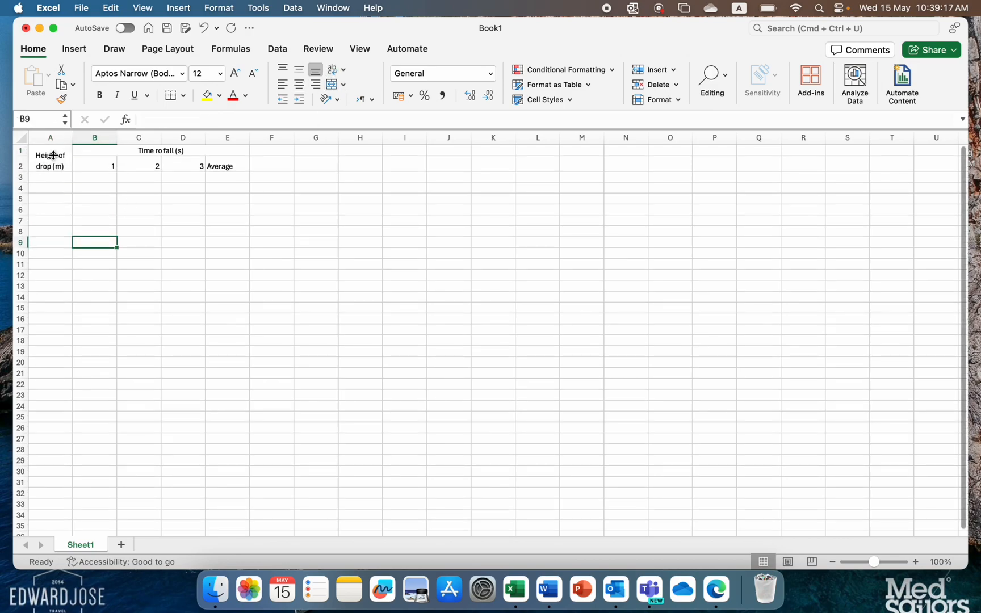
left_click_drag(71, 137, 80, 138)
Enter the drop heights 1, 2 and 3 in cells A3 to A5.
left_click(67, 179)
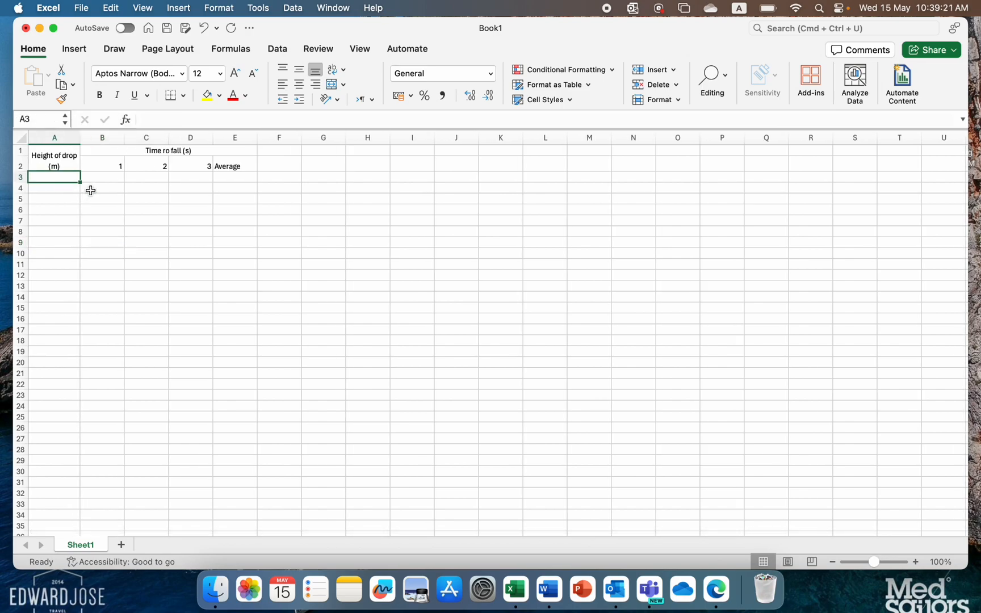
type("1")
key("Return")
type("23")
key("BackSpace")
key("Return")
type("3")
Enter the fall times 1.2, 1.3 and 1.7 for the 1 m drop in cells B3 to D3.
left_click(91, 192)
key("Up")
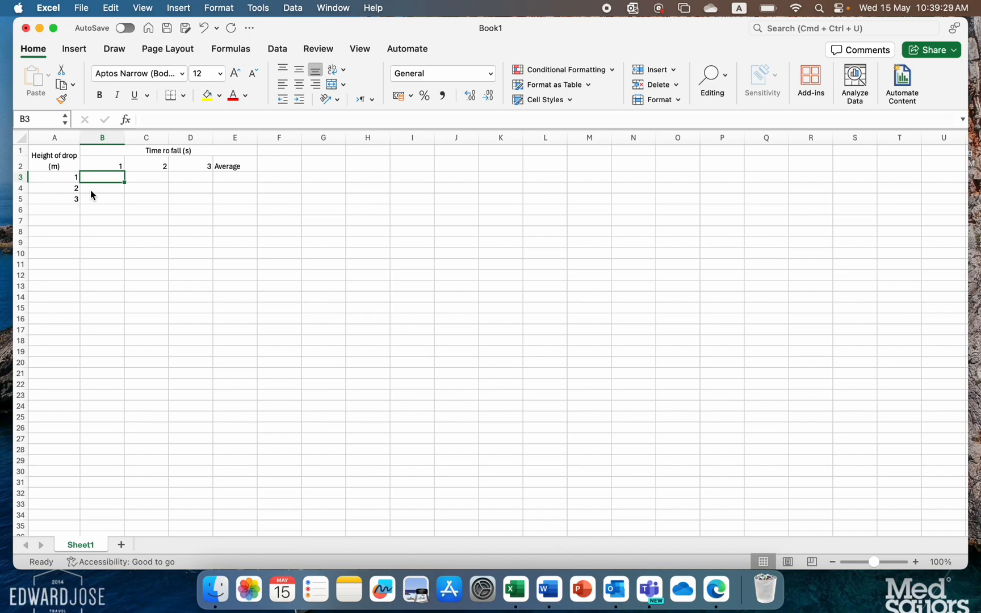
type("1.2")
key("Tab")
type("1.3")
key("Tab")
type("1.7")
key("Return")
Enter the fall times 2.4, 2.1 and 2.8 for the 2 m drop in cells B4 to D4.
key("Left")
left_click(90, 189)
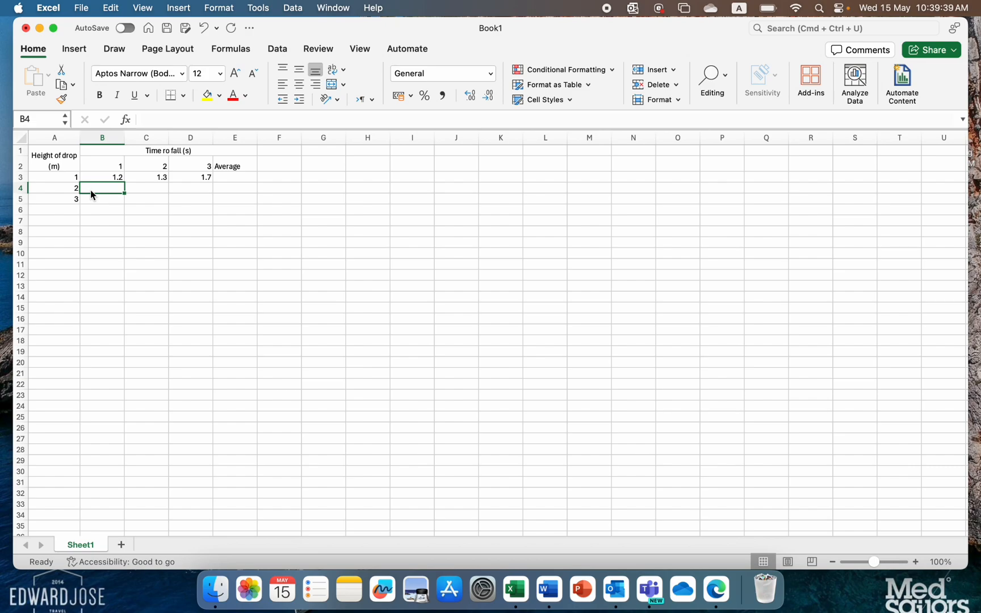
type("2.4")
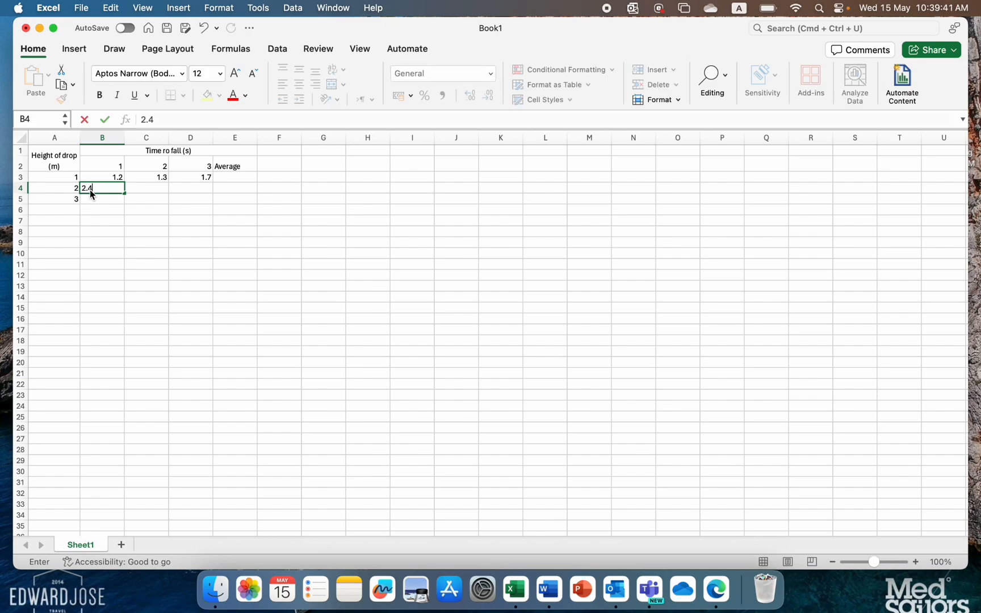
key("Tab")
type("2.1")
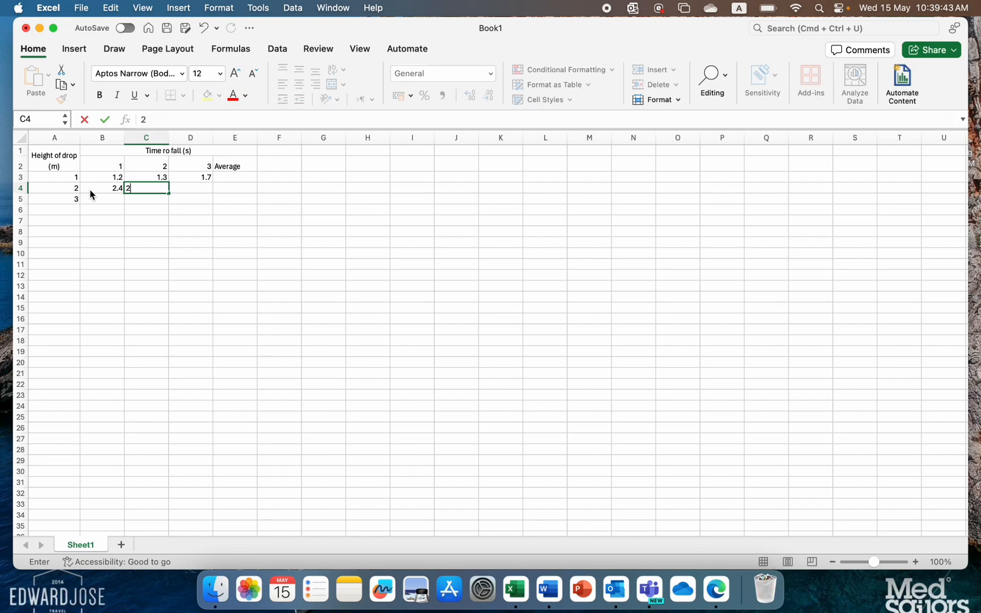
key("Tab")
type("2.8")
key("Return")
Enter the fall times 3.7, 3.8 and 3 for the 3 m drop in cells B5 to D5.
type("3.7")
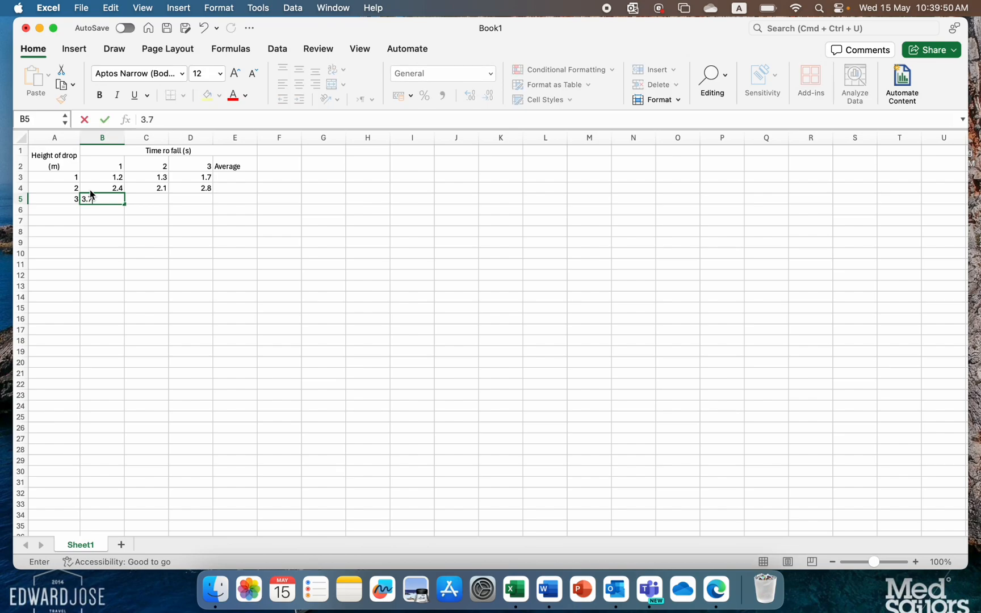
key("Tab")
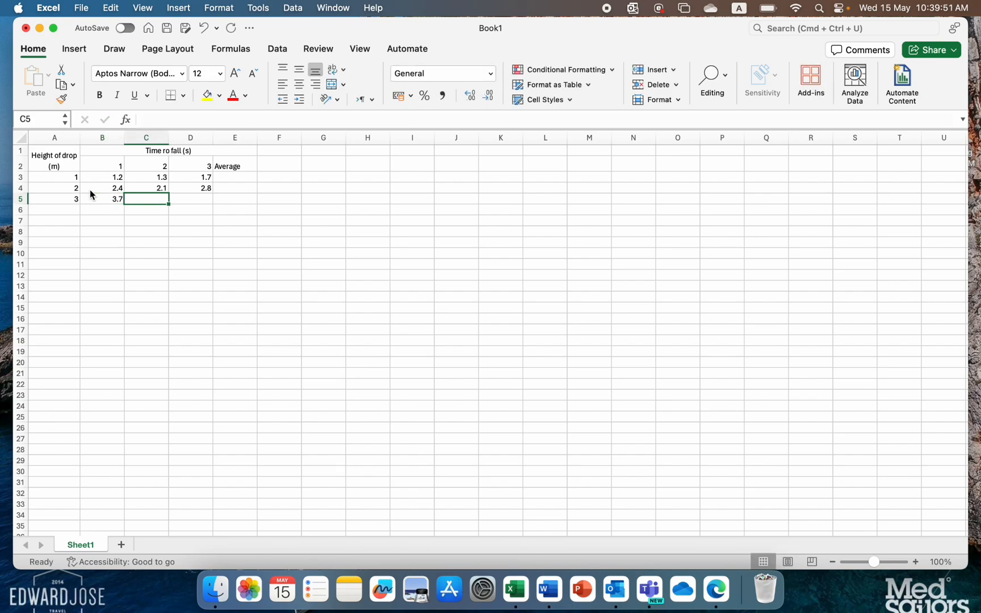
type("3.8")
key("Tab")
type("3.")
key("Return")
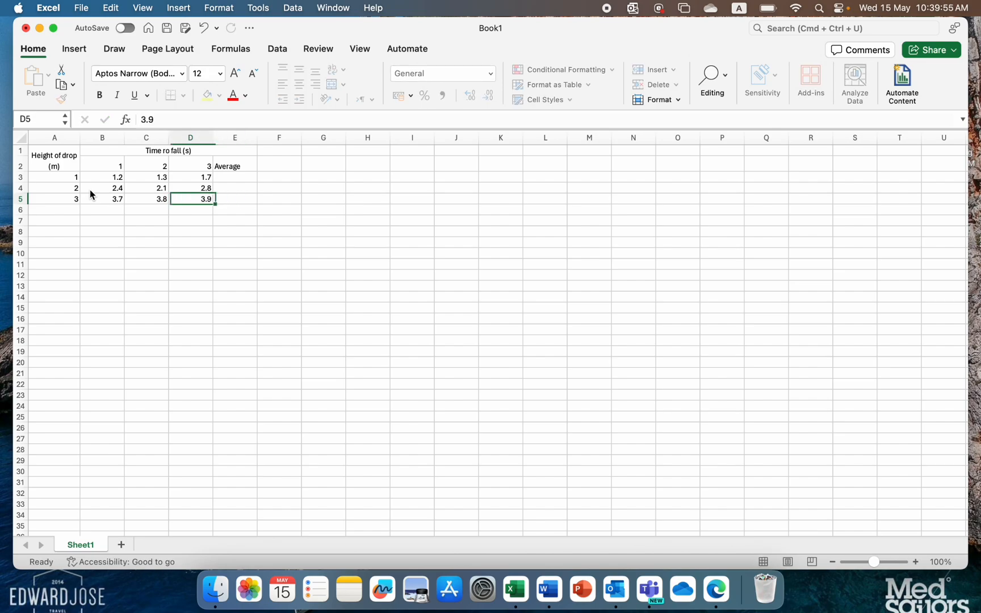
type("3")
key("Return")
Format cell D5 as a Number with 1 decimal place.
left_click(189, 200)
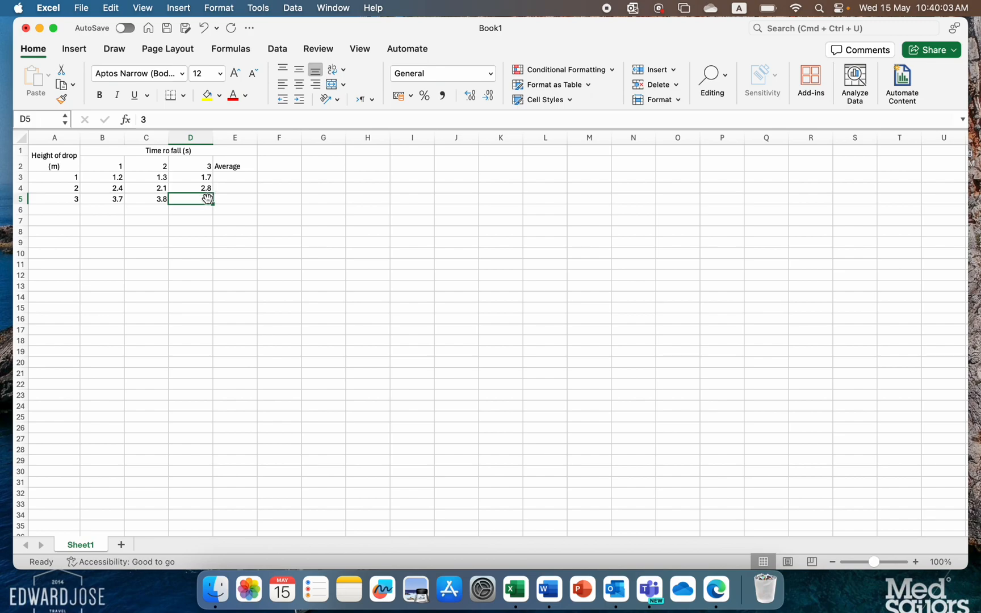
right_click(202, 205)
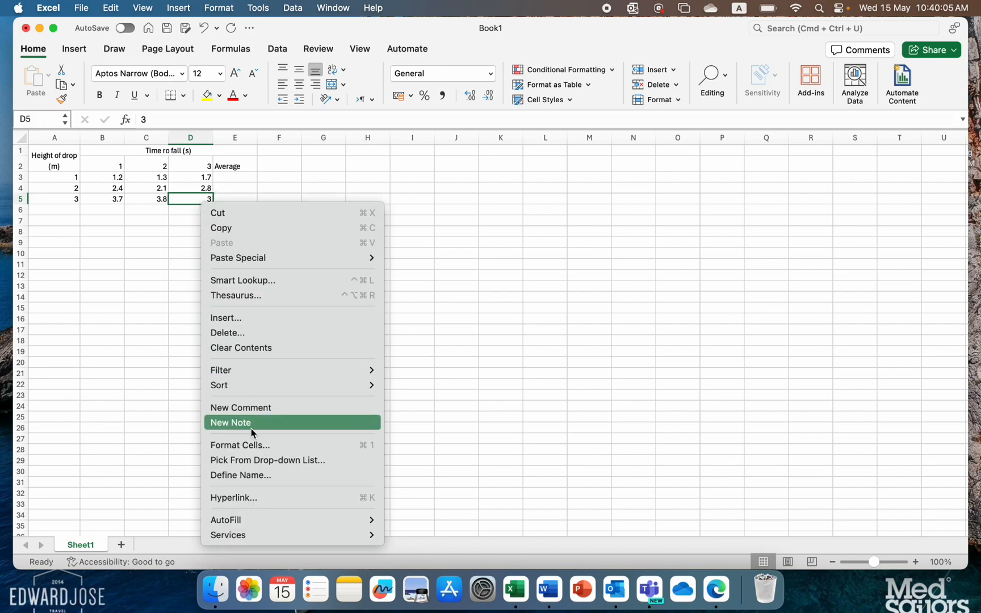
left_click(262, 446)
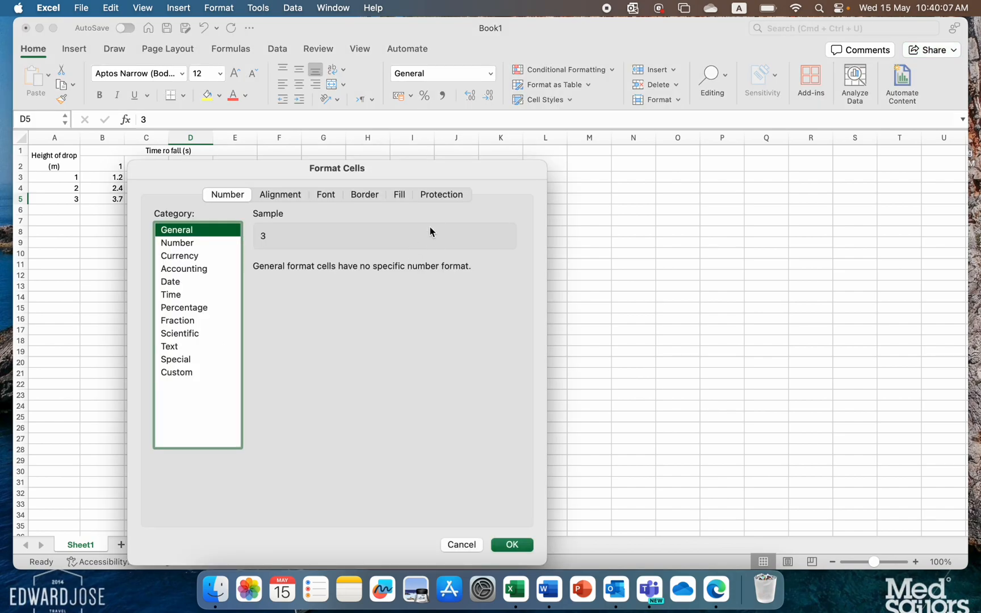
left_click(209, 244)
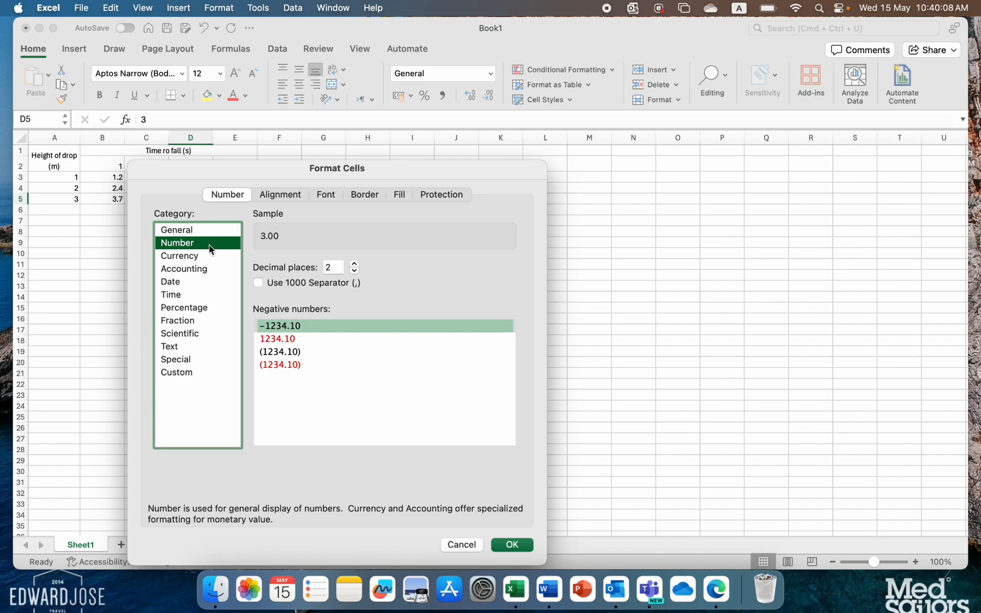
left_click(354, 270)
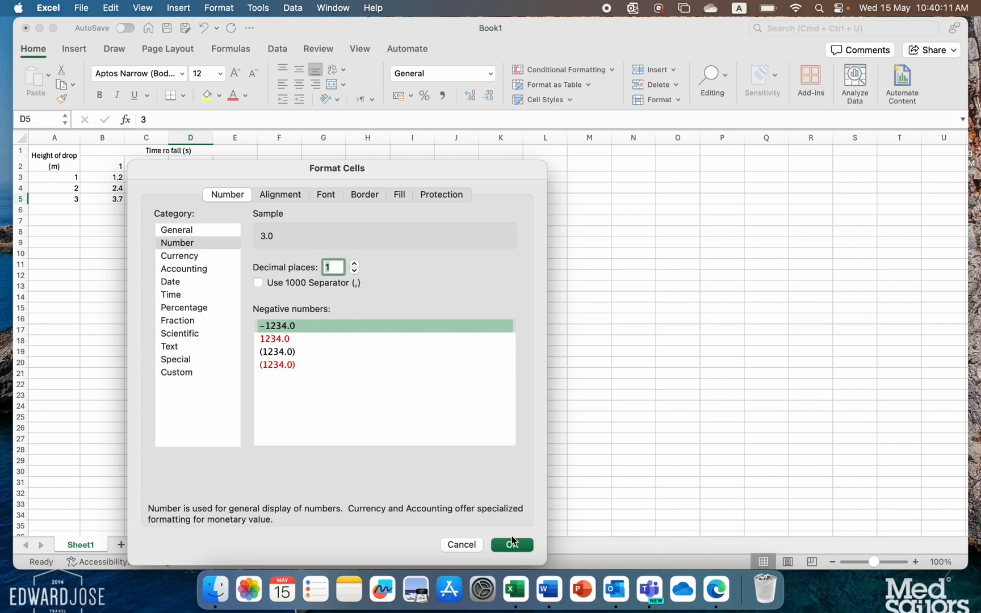
left_click(513, 545)
left_click(440, 393)
Format the Average column cells E3 to E5 as Number with 1 decimal place.
left_click(235, 176)
left_click_drag(235, 177, 234, 198)
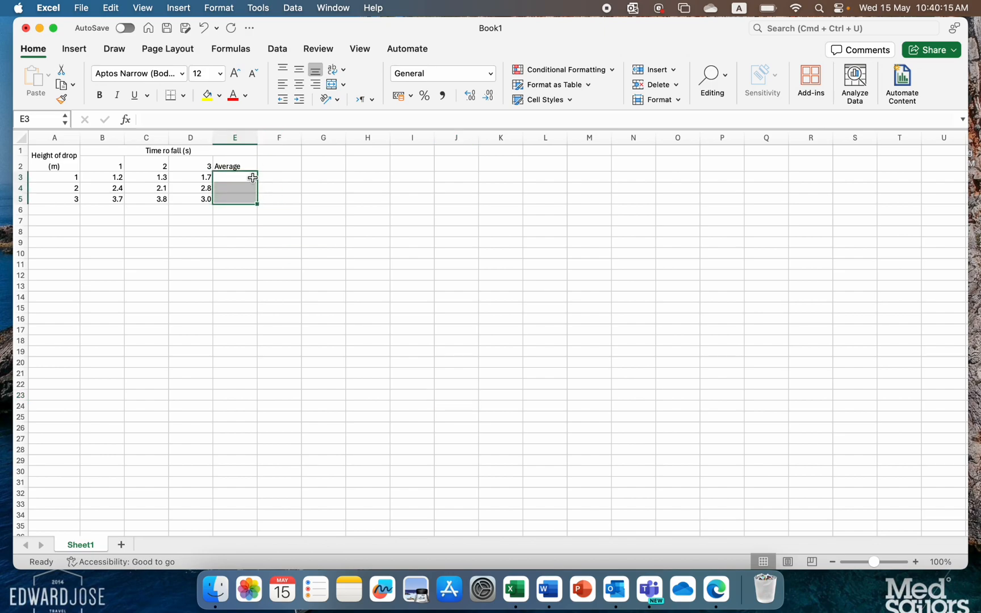
right_click(238, 180)
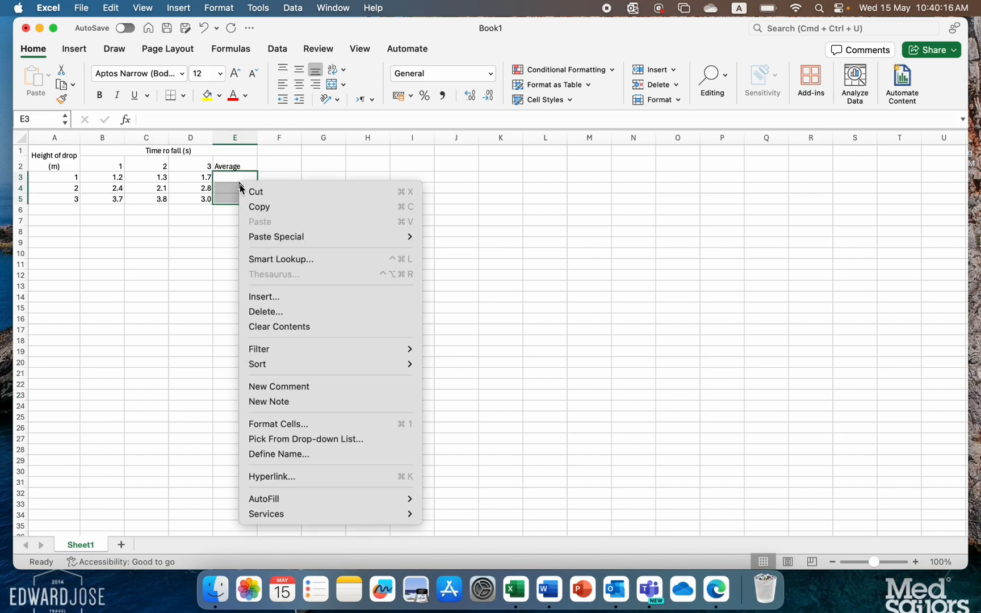
left_click(299, 426)
left_click(249, 243)
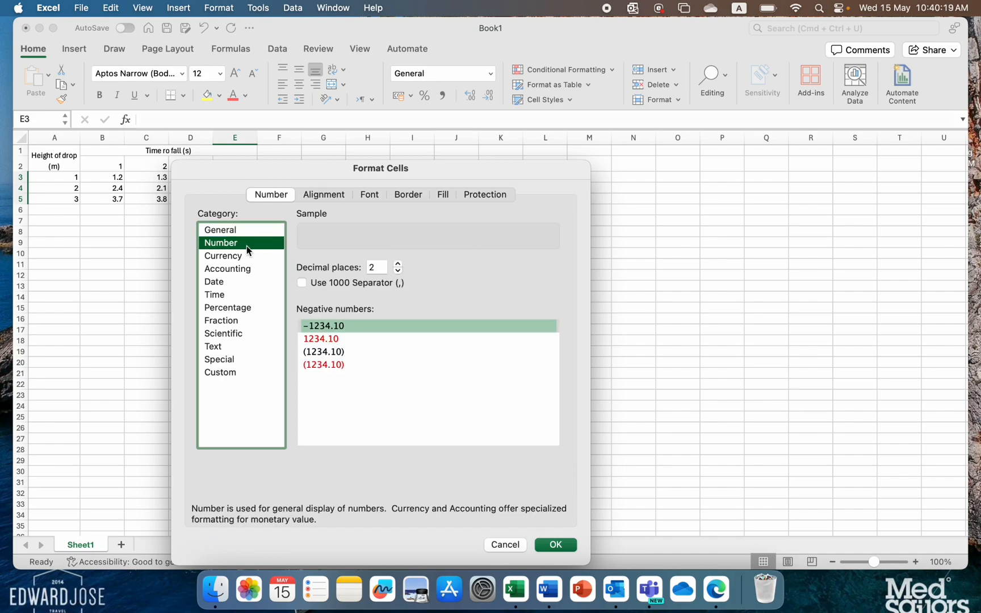
left_click(398, 271)
left_click(546, 543)
left_click(248, 231)
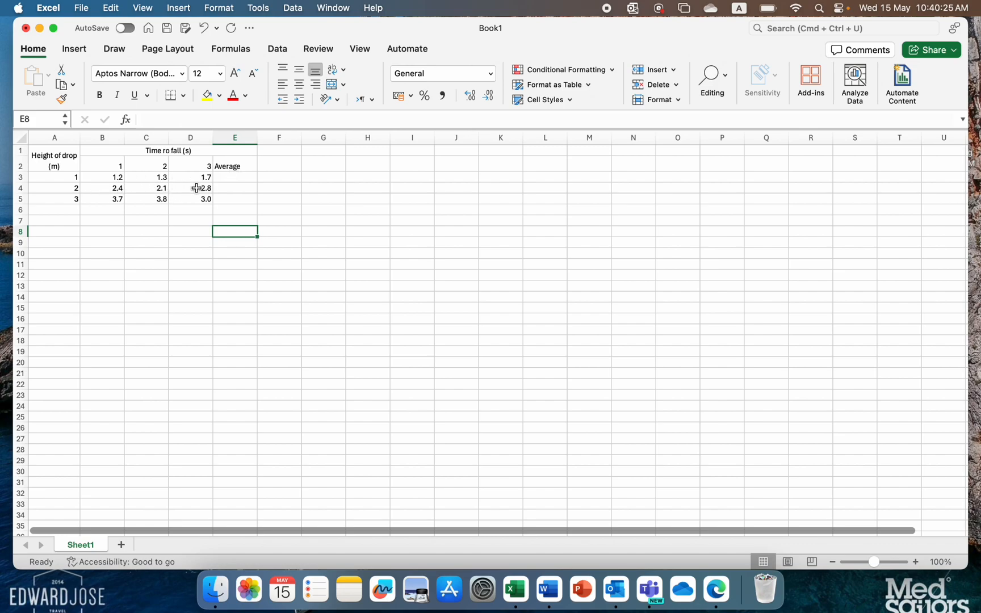
Calculate the average of the 1 m drop's fall times B3:D3 in cell E3 with the AVERAGE function.
left_click(233, 179)
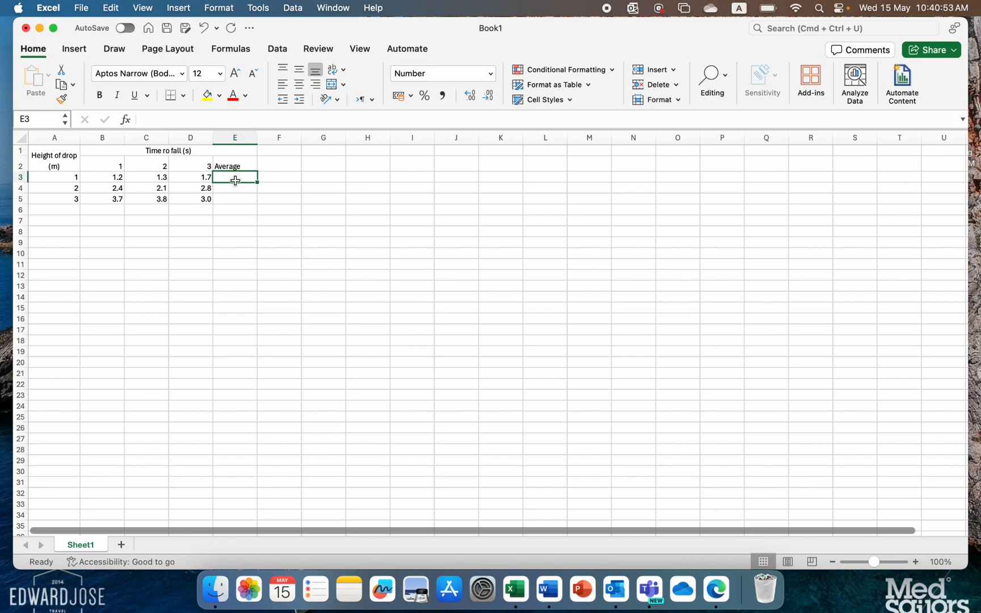
left_click(232, 199)
left_click(237, 180)
left_click(74, 49)
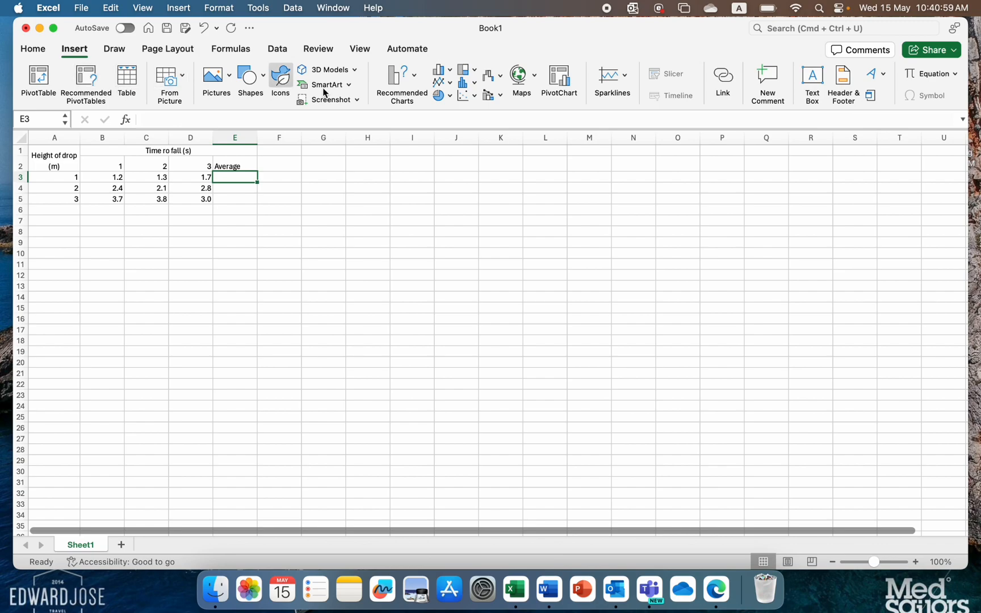
left_click(242, 52)
left_click(92, 77)
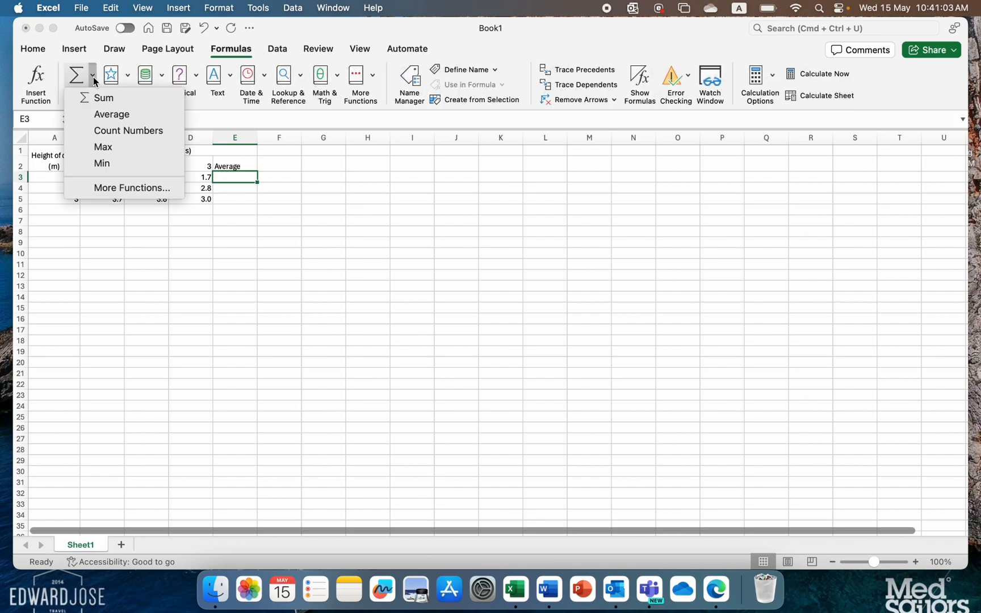
left_click(112, 116)
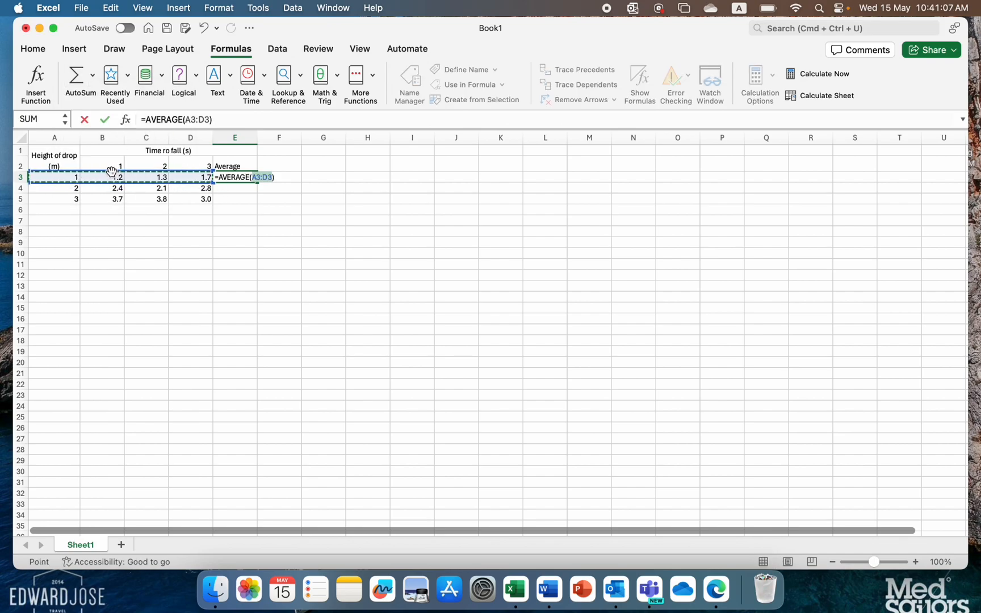
left_click_drag(91, 176, 187, 179)
key("Return")
Fill the average formula from E3 down through E5.
left_click(249, 177)
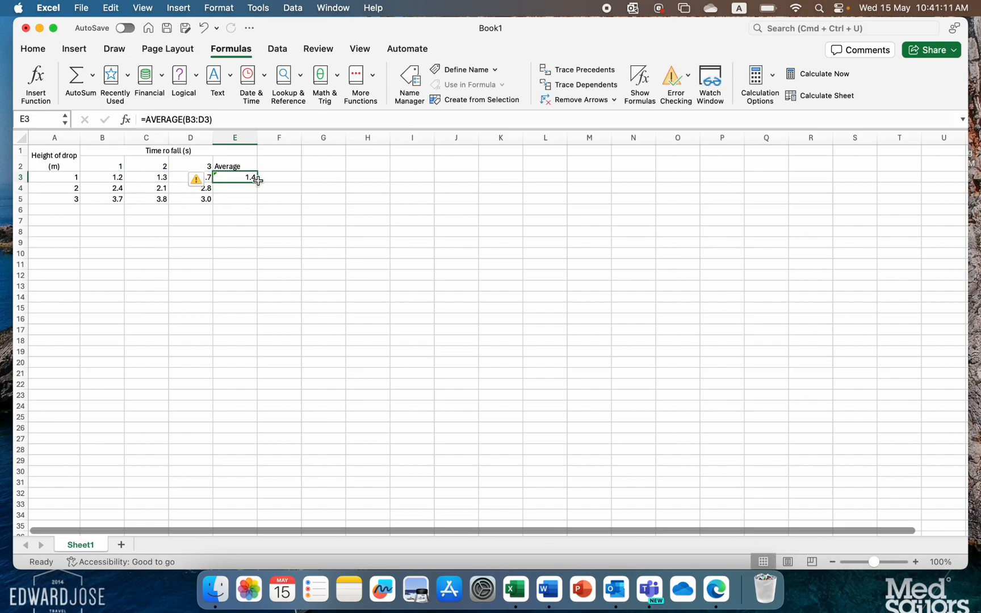
left_click_drag(258, 182, 258, 203)
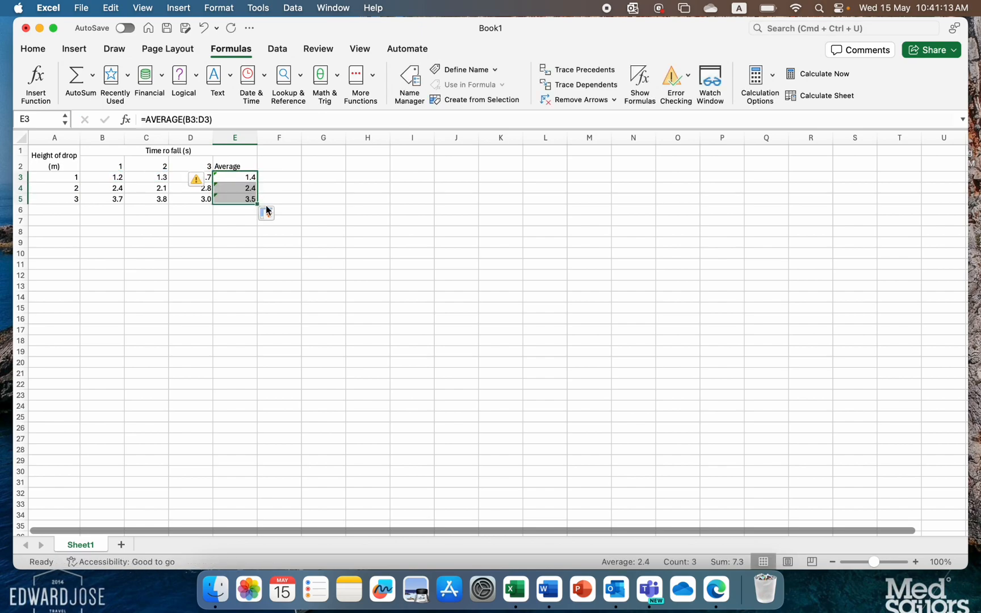
left_click(305, 199)
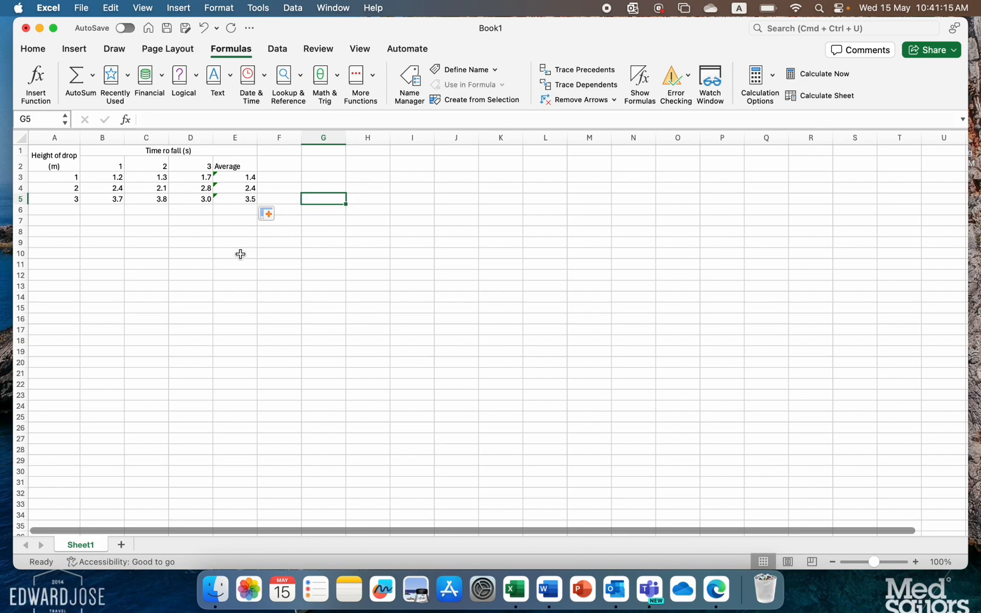
left_click_drag(76, 230, 73, 254)
left_click(166, 241)
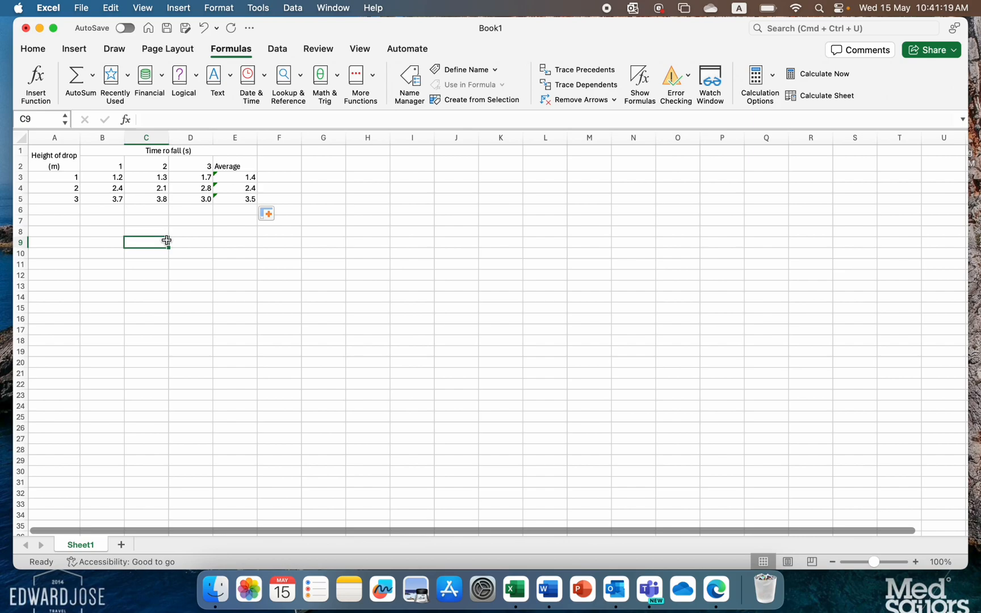
Apply all borders to the whole results table A1:E5.
left_click_drag(62, 159, 247, 199)
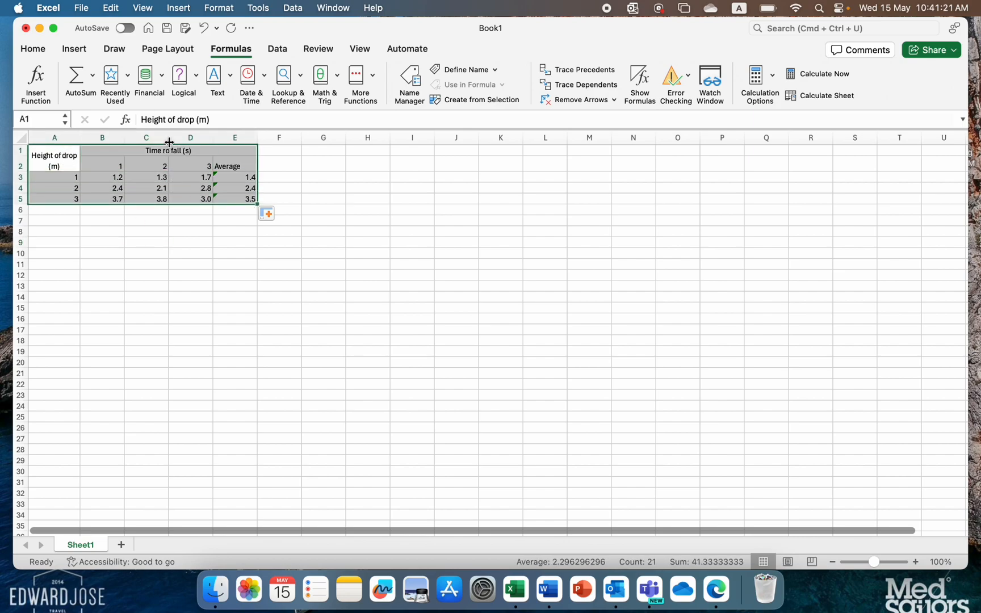
left_click(33, 49)
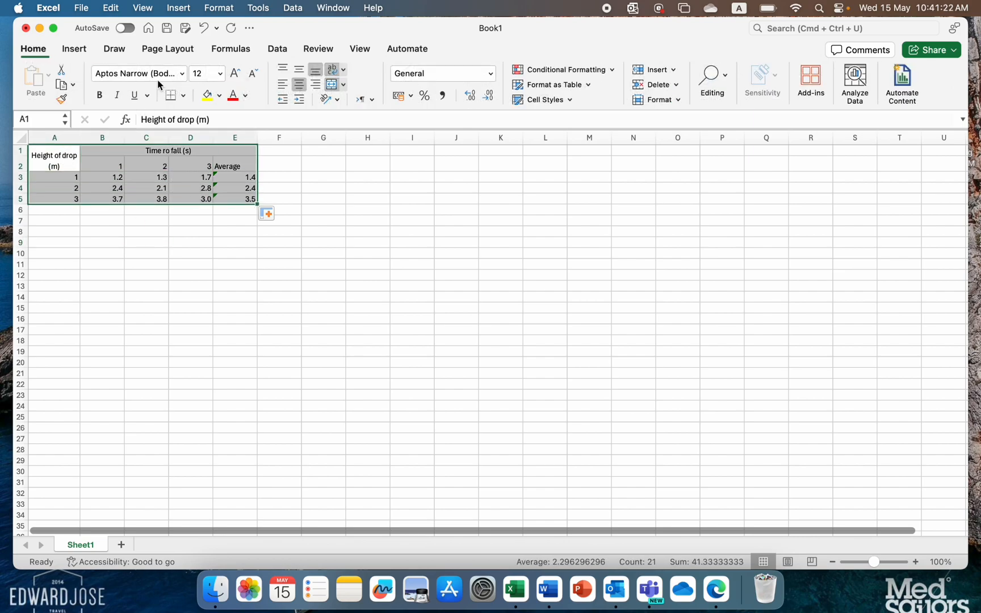
left_click(183, 96)
left_click(200, 218)
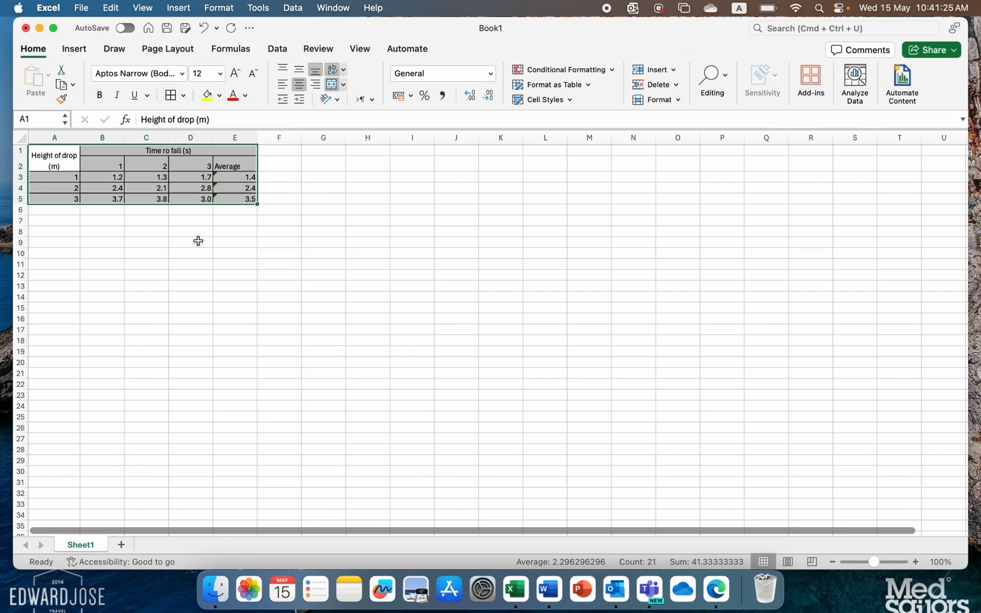
left_click(201, 240)
Fill the fall-time cells B3:D5 with light blue and the header cells B1:E2 with a darker blue.
left_click_drag(102, 180, 183, 197)
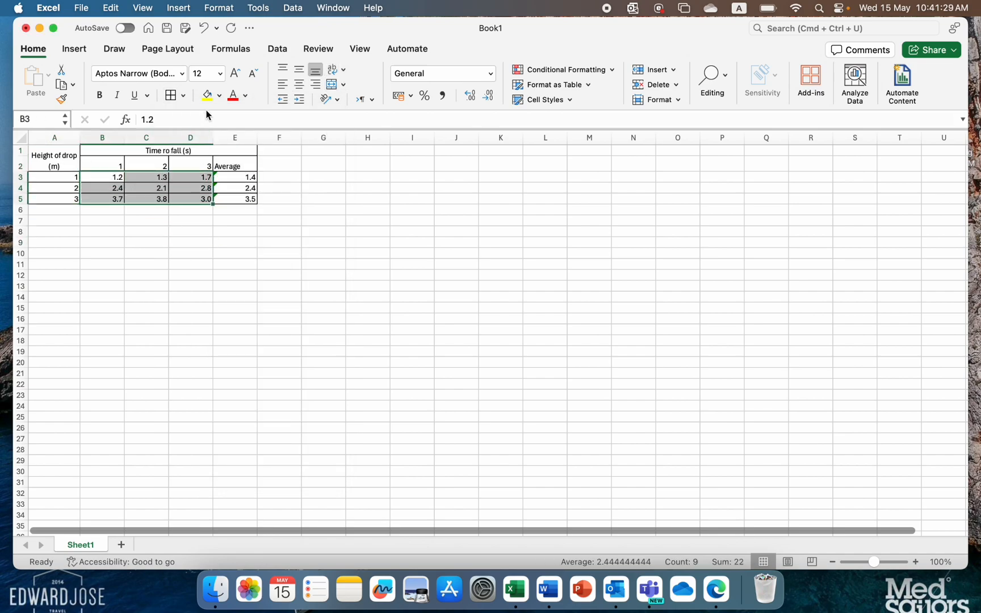
left_click(220, 97)
left_click(248, 172)
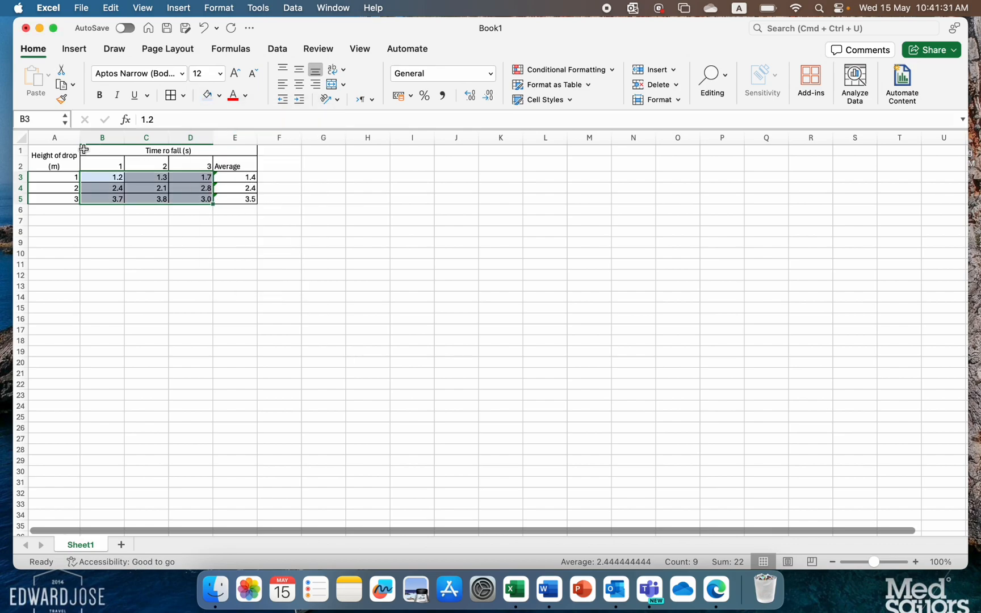
left_click_drag(105, 150, 242, 166)
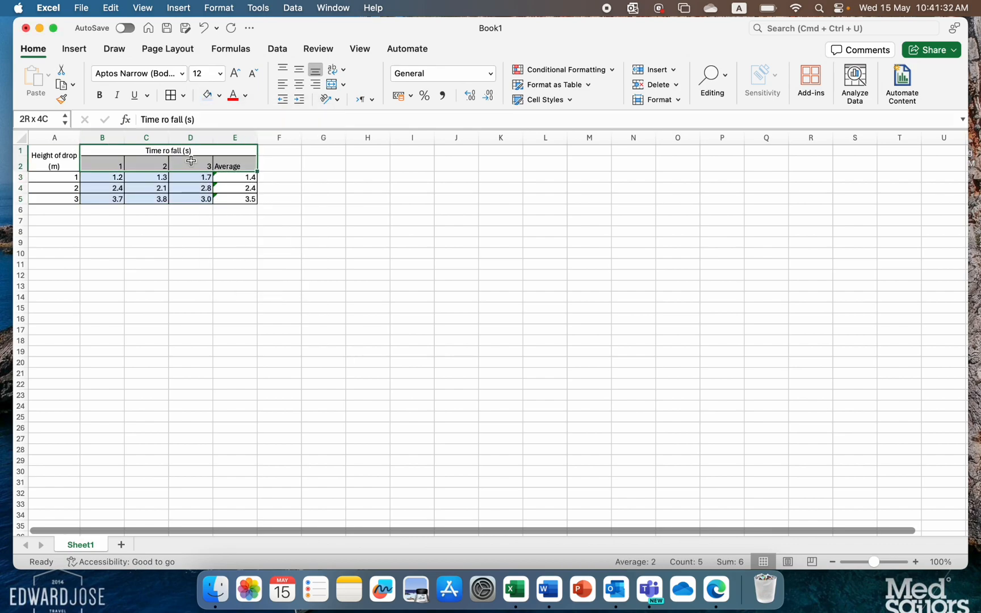
left_click(220, 96)
left_click(249, 193)
Fill the Average cells E3 to E5 with a medium blue between the header and data shades.
left_click_drag(237, 180, 236, 194)
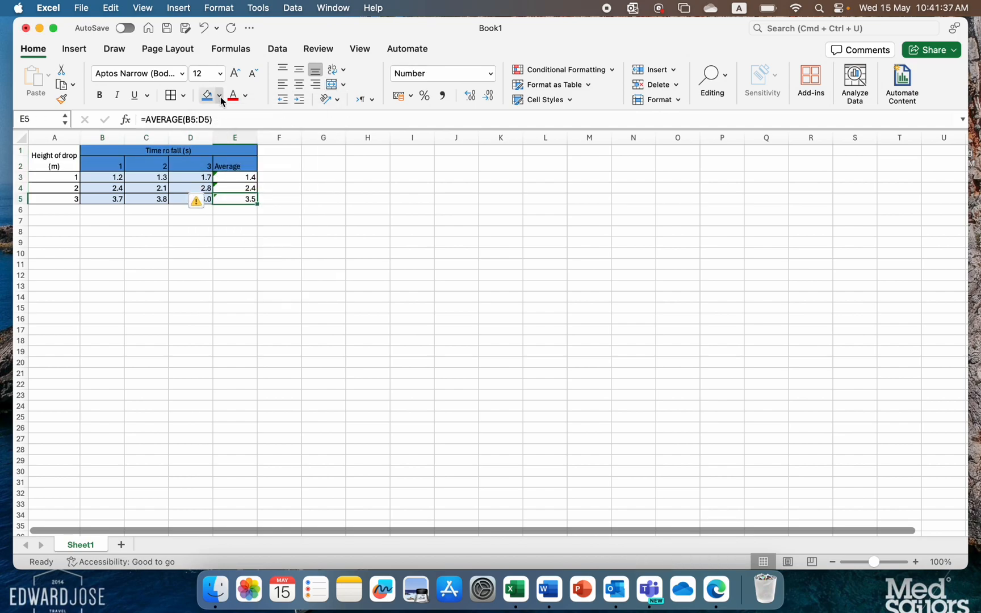
left_click(220, 97)
left_click(249, 183)
left_click(176, 234)
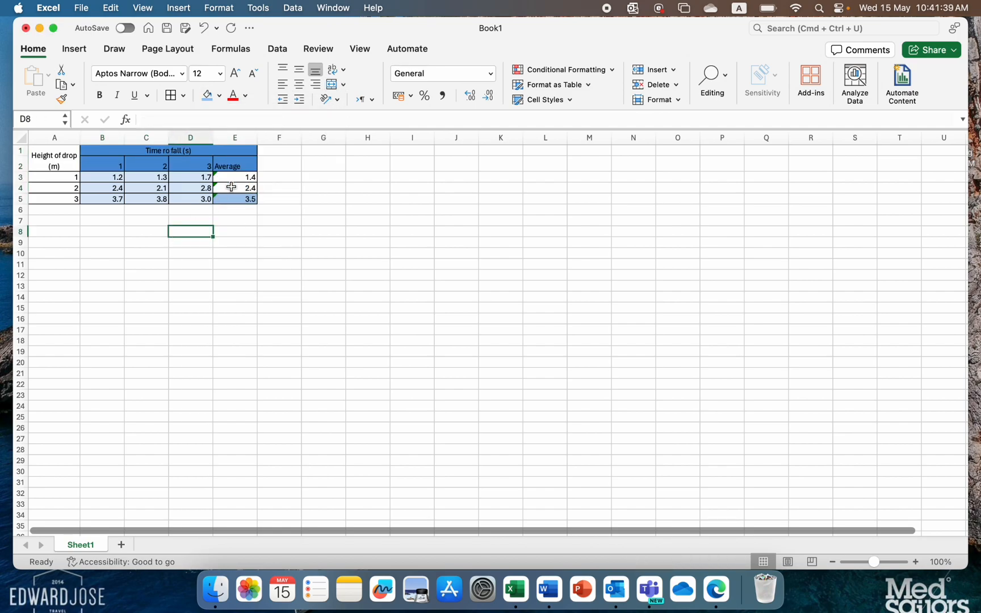
left_click_drag(237, 178, 238, 199)
left_click(208, 95)
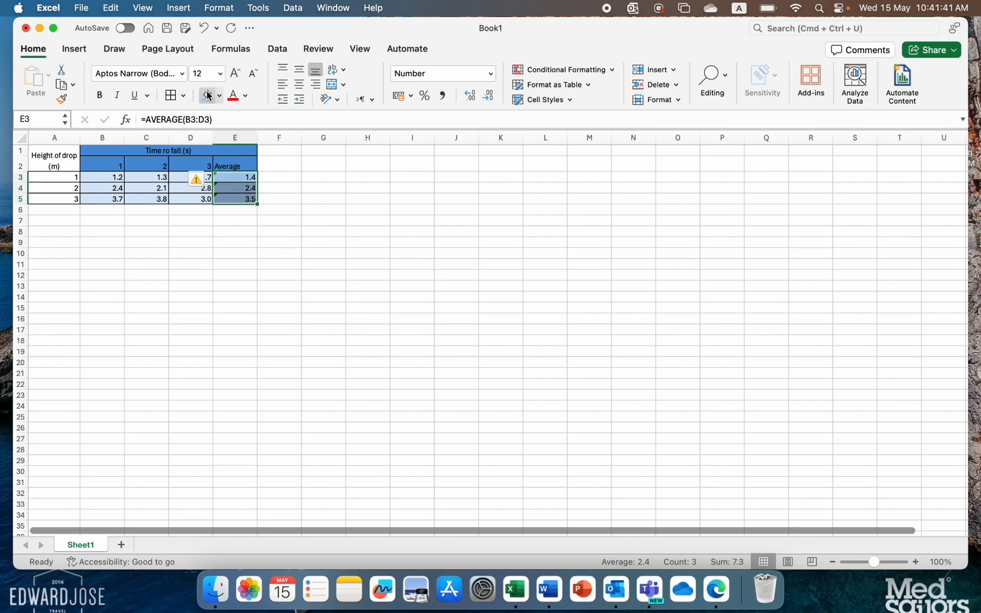
Fill the Height of drop header with green and the height cells A3 to A5 with light green.
left_click_drag(65, 152, 62, 165)
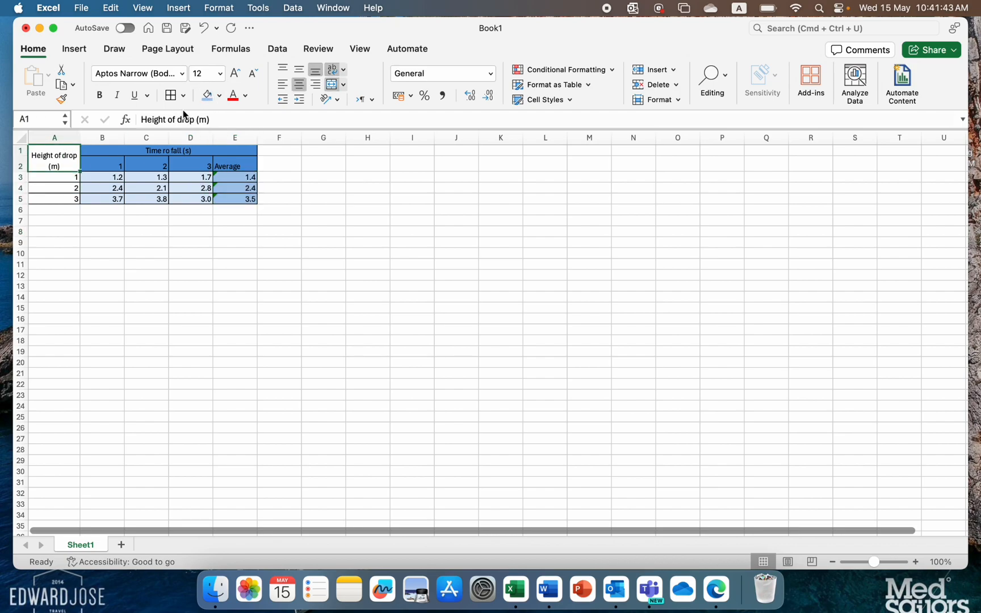
left_click(220, 96)
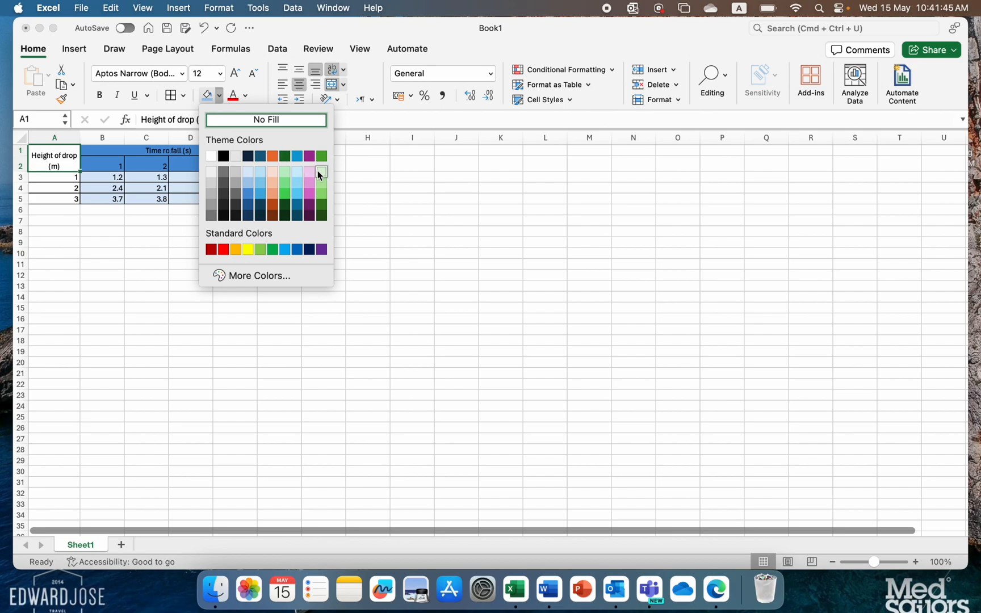
left_click(322, 192)
left_click(64, 181)
left_click_drag(64, 186, 64, 199)
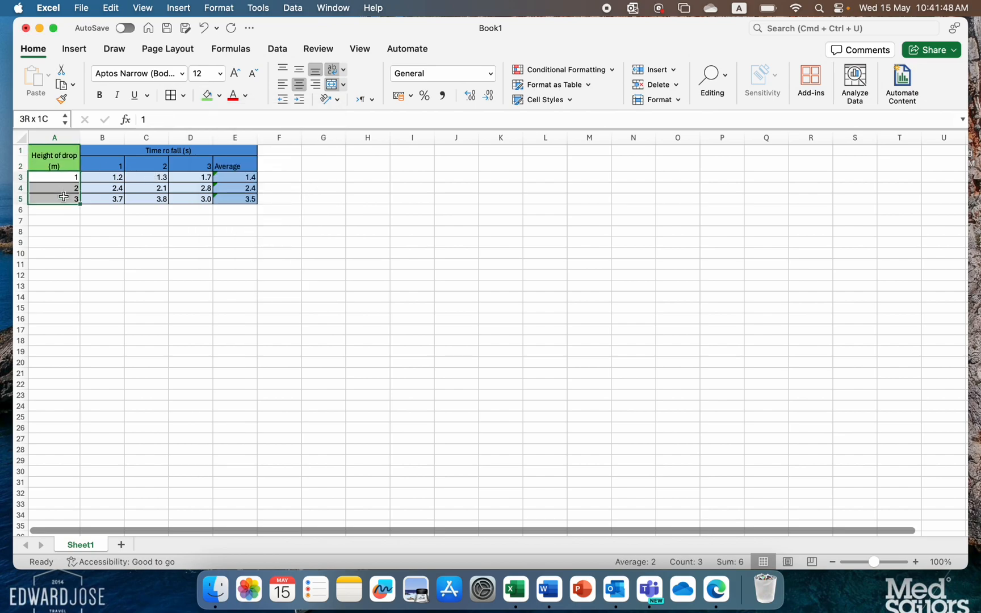
left_click(219, 96)
left_click(324, 170)
left_click(180, 250)
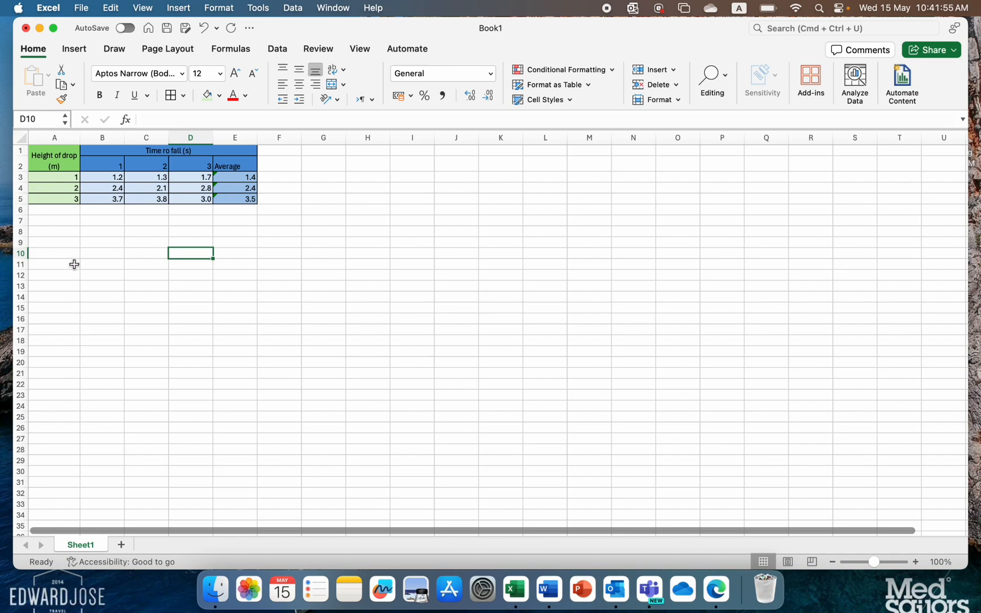
Enter the drop heights 1, 2 and 3 in cells A10 to A12.
left_click(67, 253)
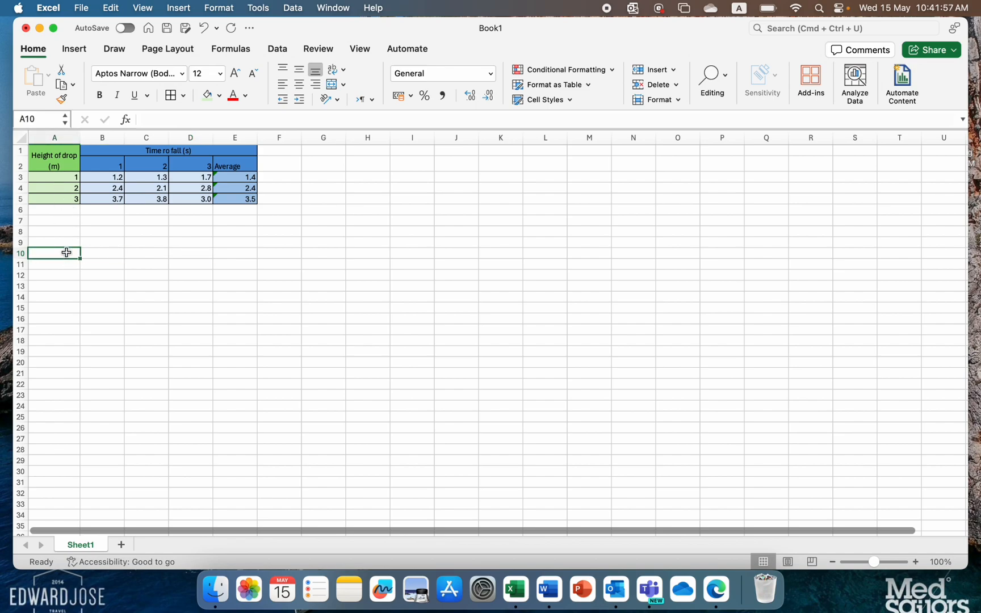
type("1")
key("Down")
type("2")
key("Down")
type("3")
key("Right")
Enter the average times 1.4, 2.4 and 3.5 beside the heights in cells B10 to B12.
key("Up")
key("Up")
type("1.4")
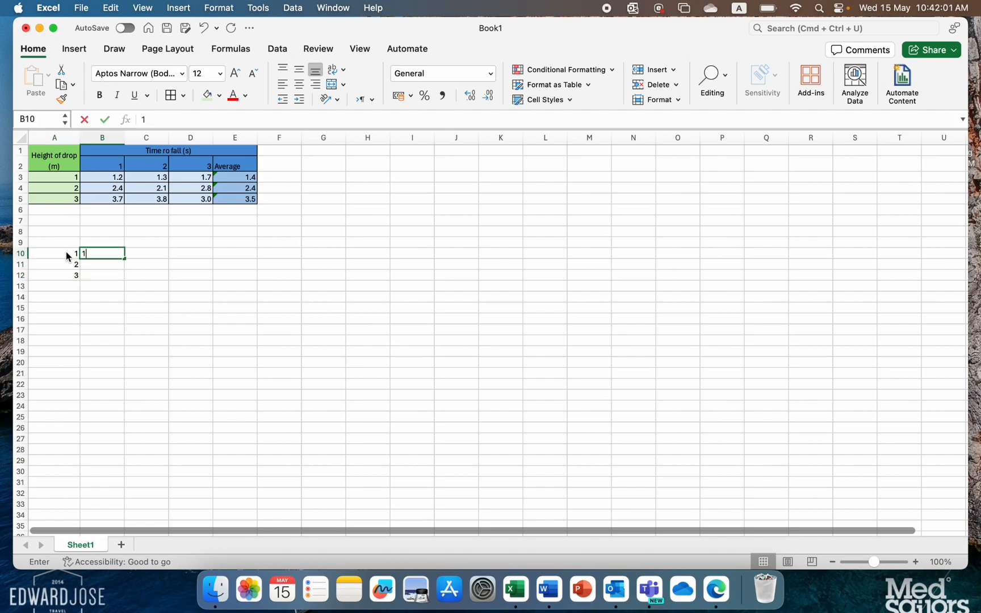
key("Return")
type("1")
key("BackSpace")
type("2.5")
key("BackSpace")
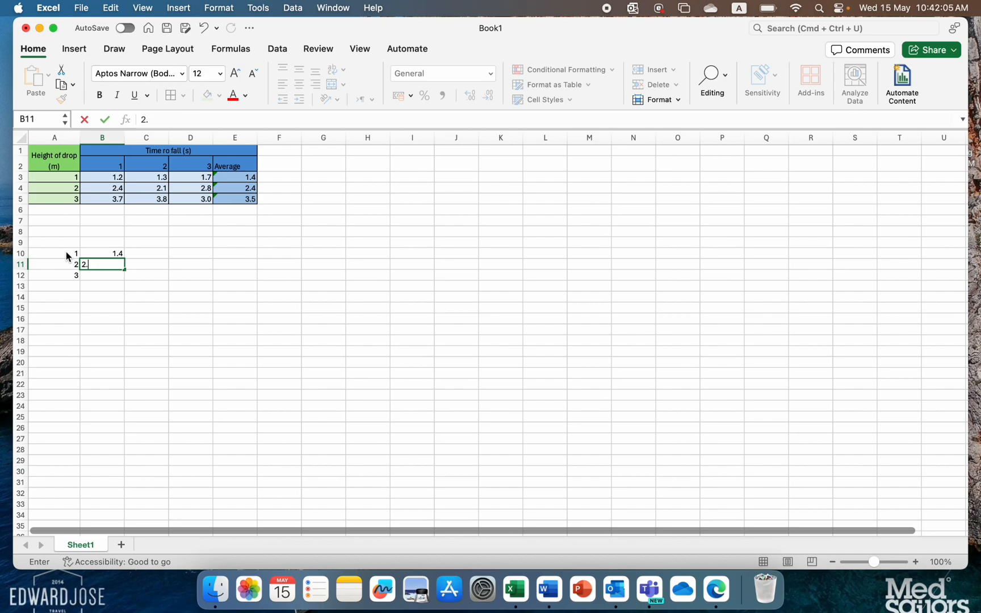
type("4")
key("Return")
type("3.5")
key("Return")
Insert a markers-only scatter chart from the height and average time data in A10:B12.
key("Up")
key("Up")
key("Up")
left_click(66, 252)
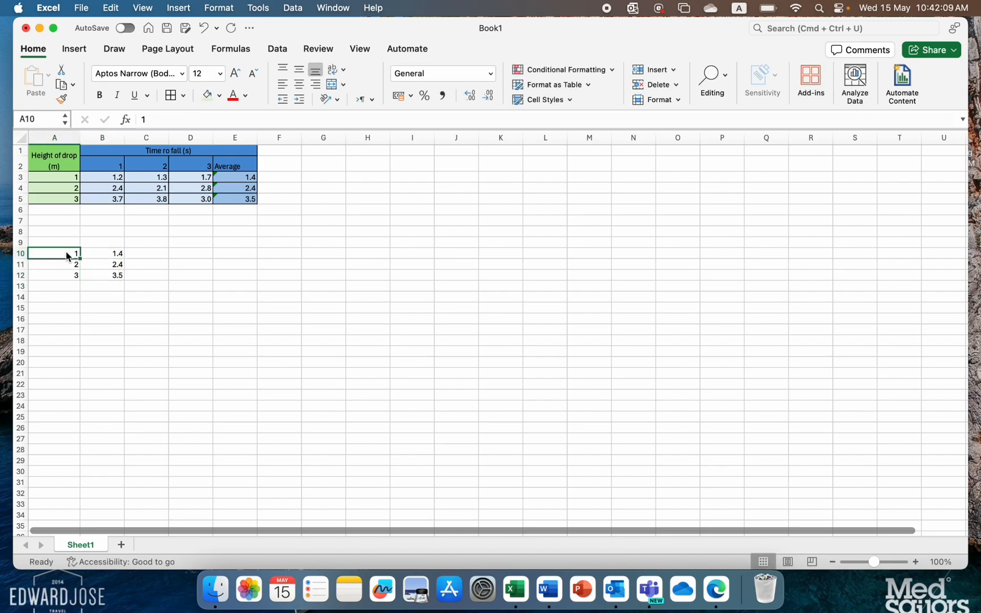
key("shift+Right")
key("shift+Down")
key("shift+Down")
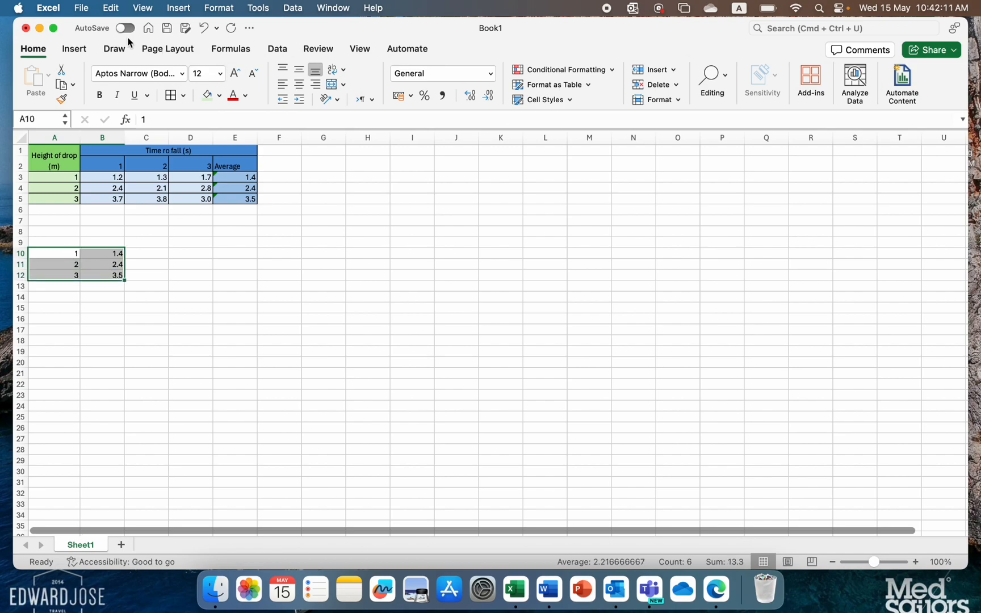
left_click(74, 50)
left_click(466, 95)
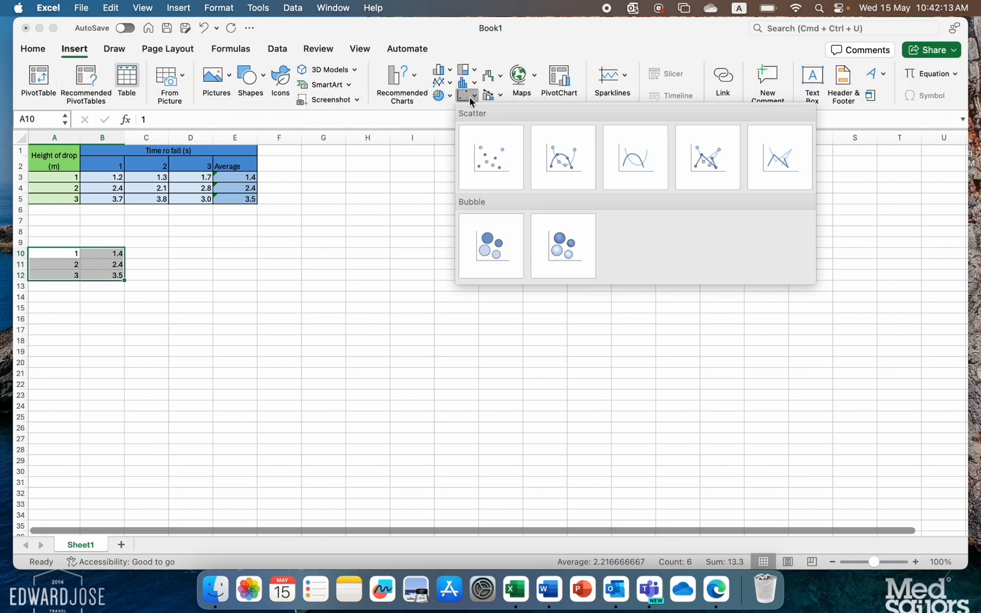
left_click(496, 165)
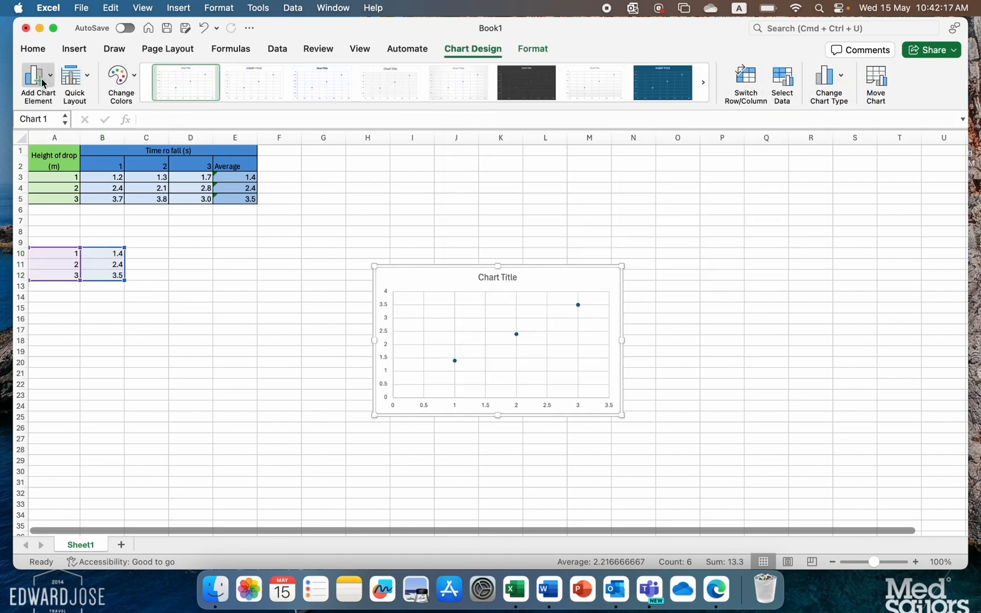
Add a linear trendline to the scatter chart.
left_click(42, 82)
mouse_move(81, 246)
left_click(225, 270)
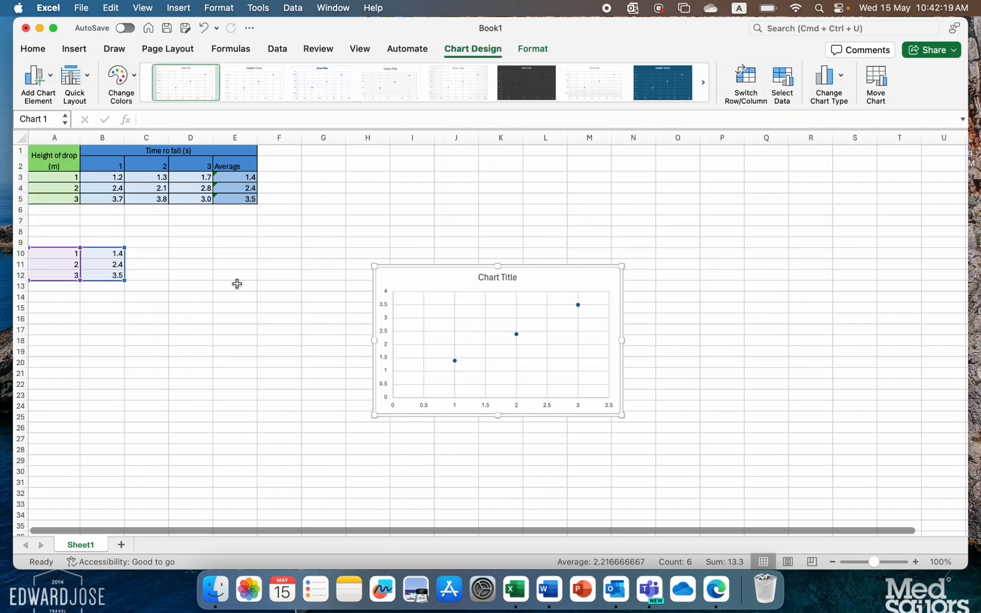
Add primary horizontal and primary vertical axis titles to the scatter chart.
left_click(49, 84)
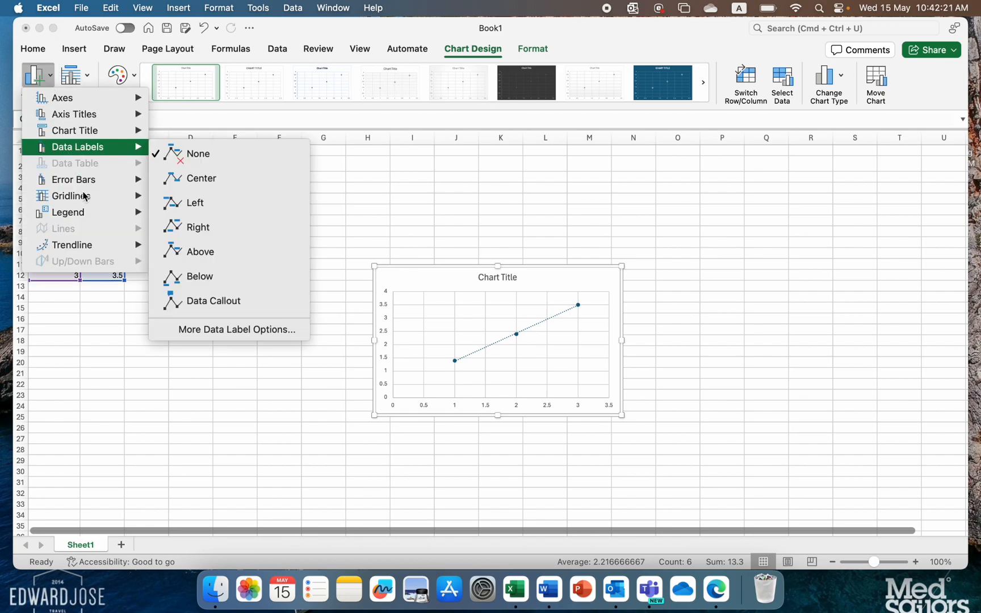
mouse_move(130, 114)
left_click(183, 128)
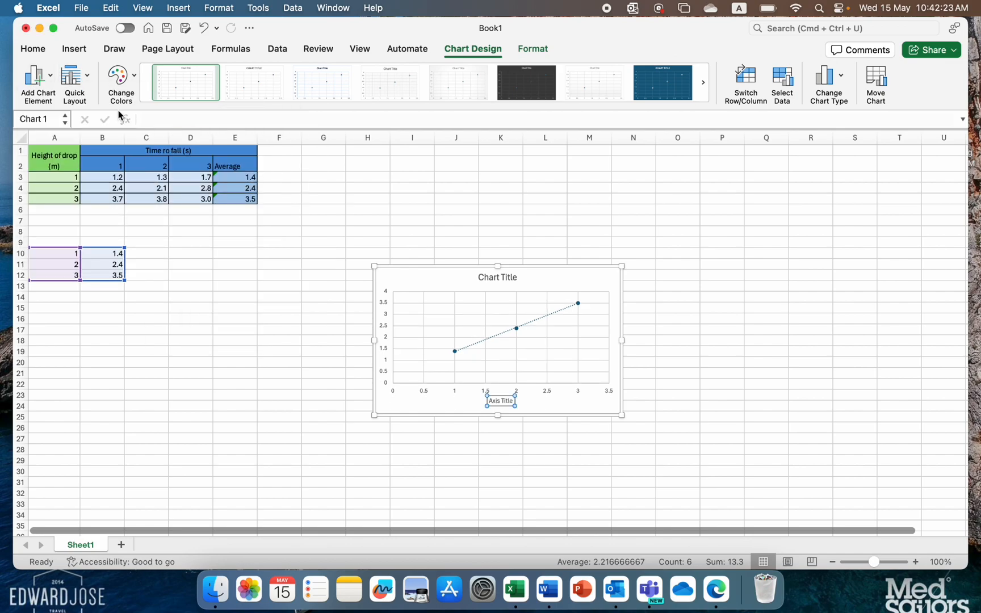
left_click(35, 79)
mouse_move(92, 117)
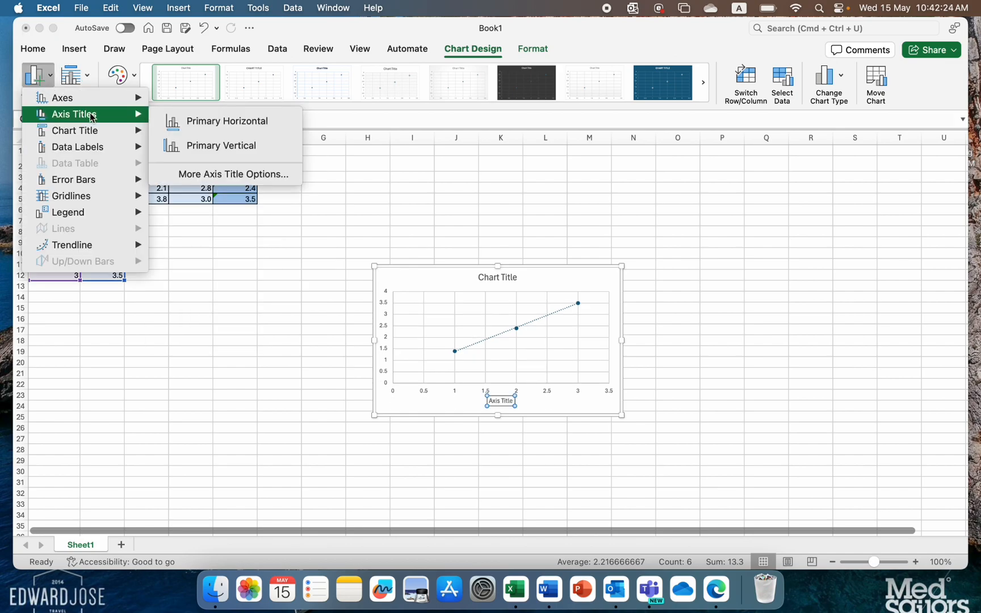
left_click(227, 146)
Set the chart's legend to None and deselect the chart.
left_click(39, 73)
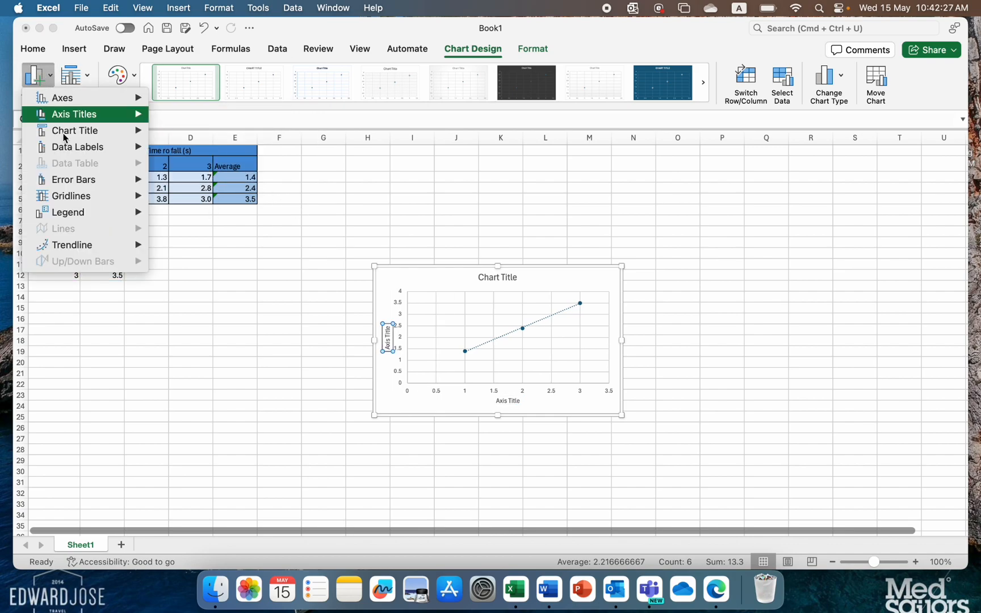
mouse_move(94, 213)
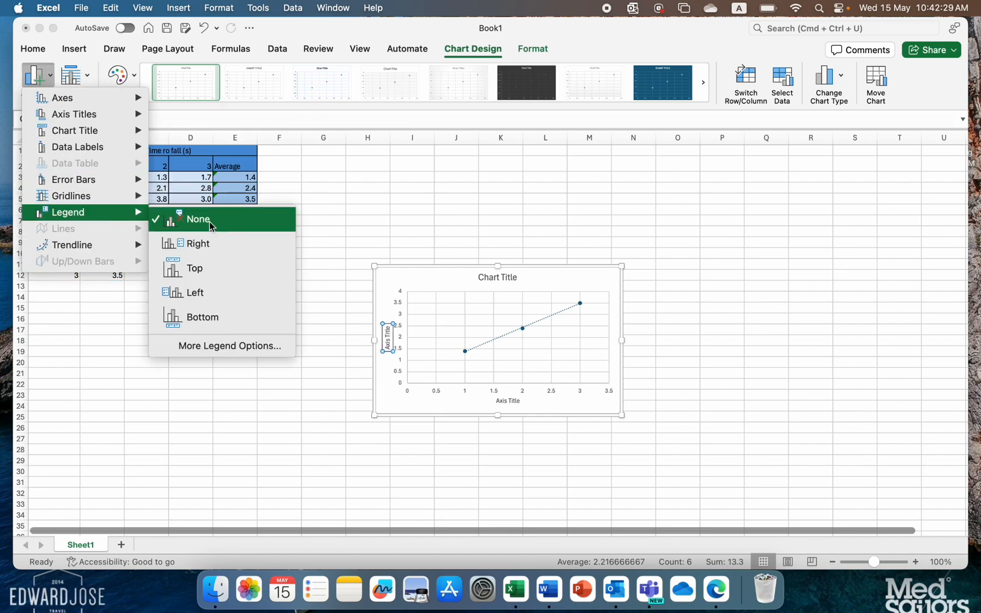
left_click(231, 225)
left_click(381, 228)
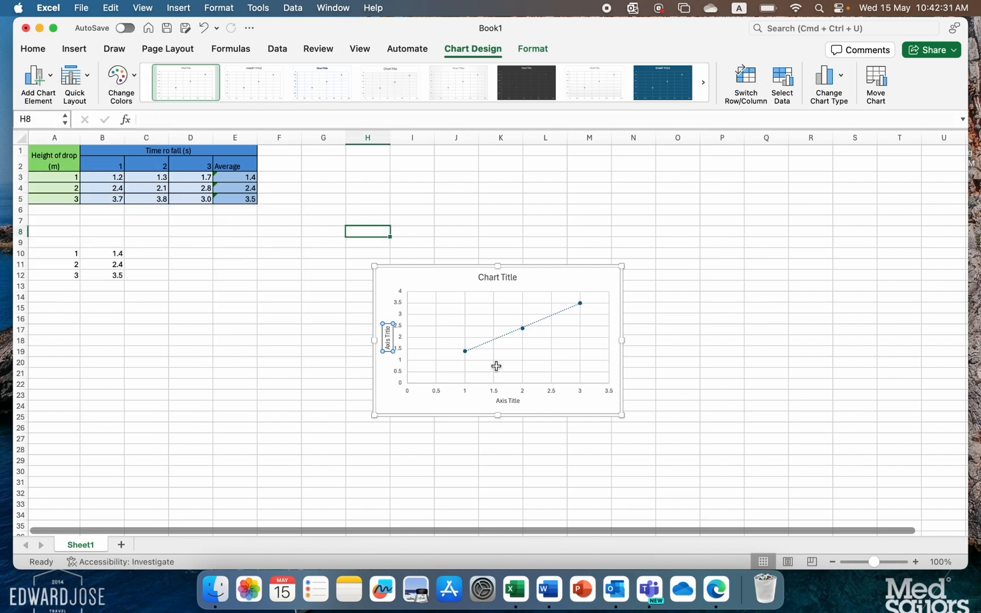
left_click(421, 277)
left_click(387, 336)
left_click(507, 401)
left_click(387, 338)
left_click(499, 277)
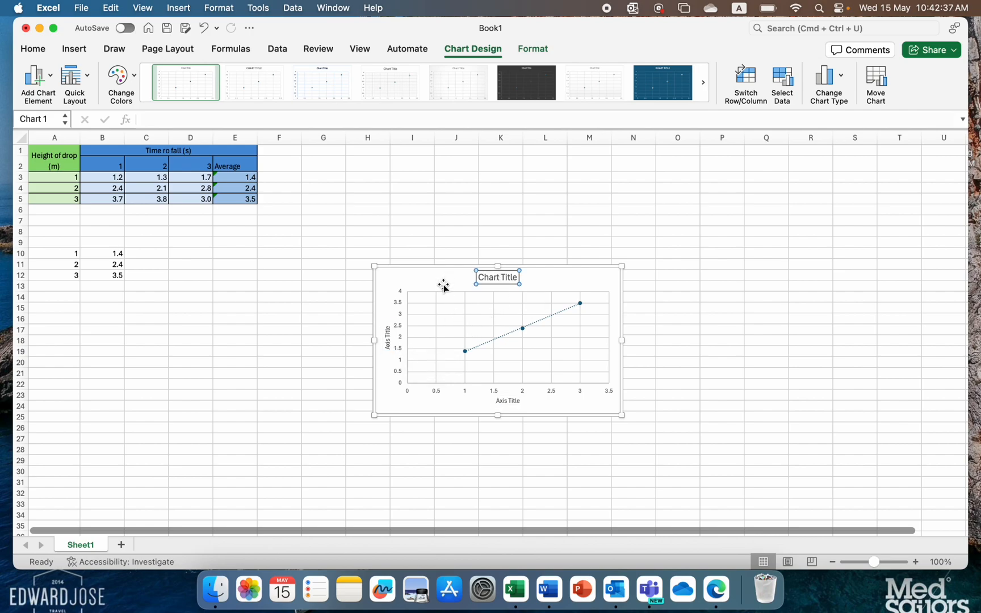
Move the scatter chart up beside the data table, around columns G to L, and apply the dark blue chart style.
left_click_drag(431, 279, 369, 183)
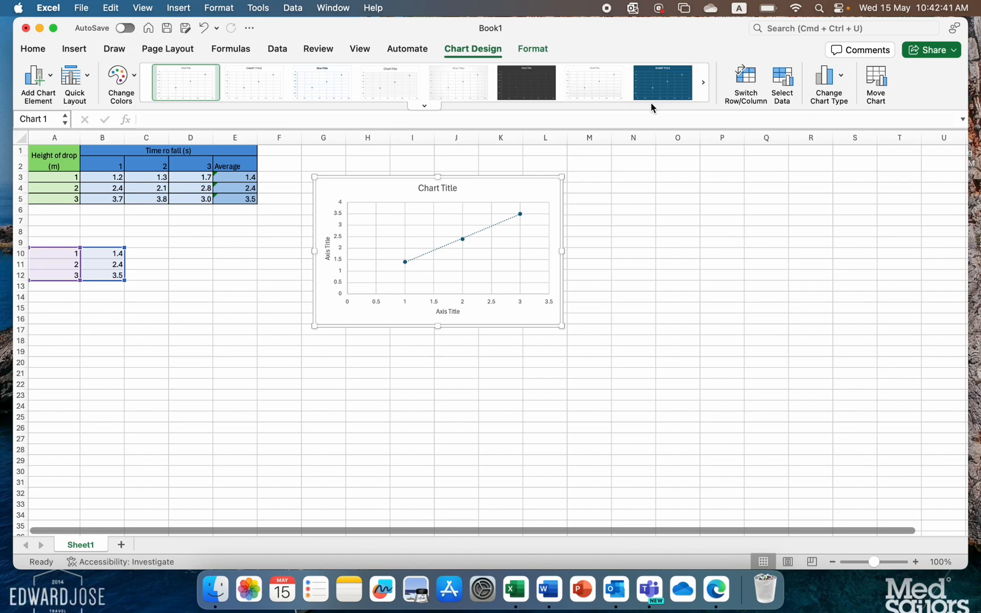
left_click(663, 81)
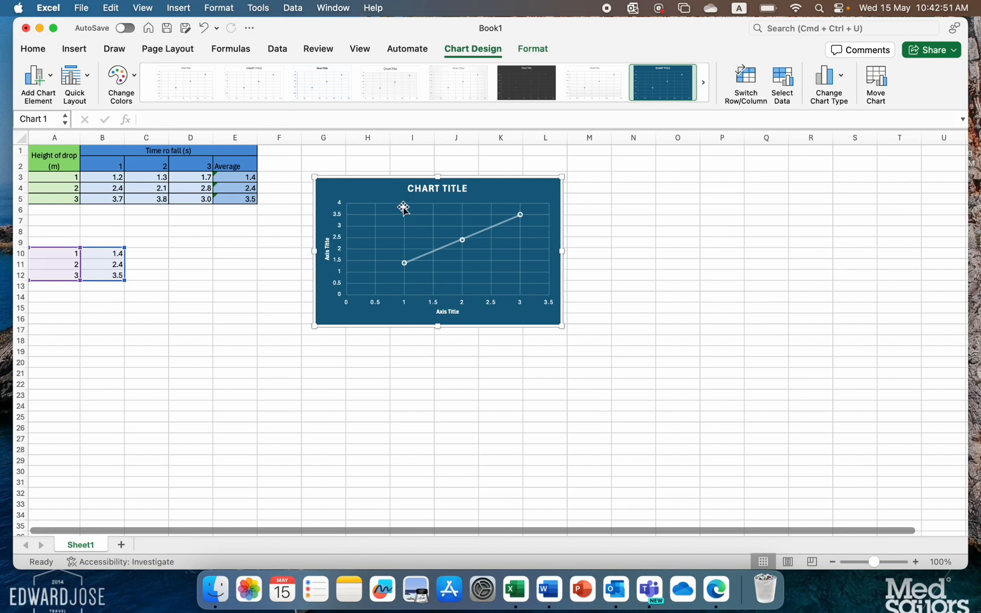
Display the equation and R-squared value of the linear trendline on the chart.
left_click(436, 251)
right_click(435, 251)
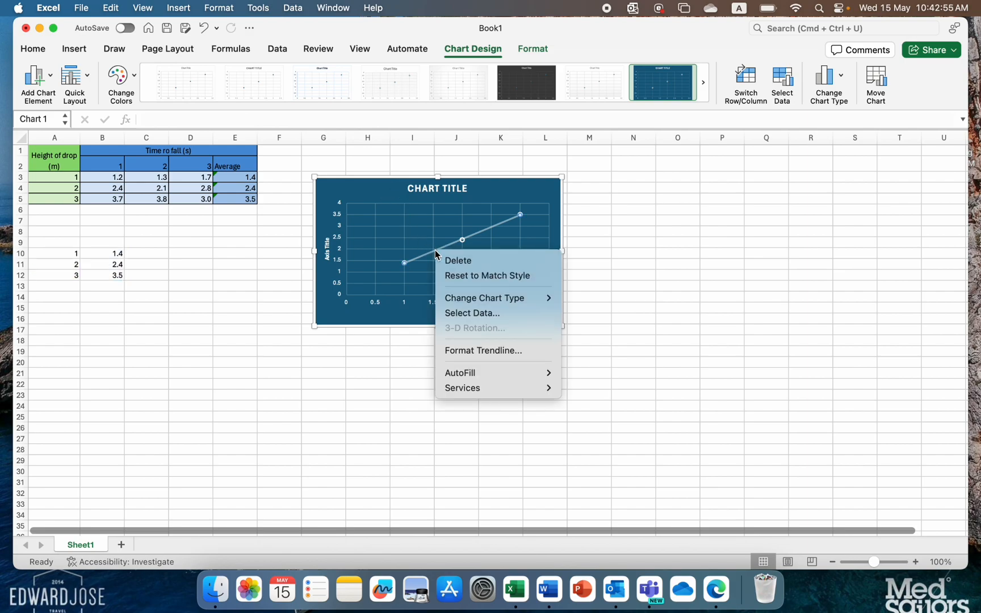
left_click(484, 349)
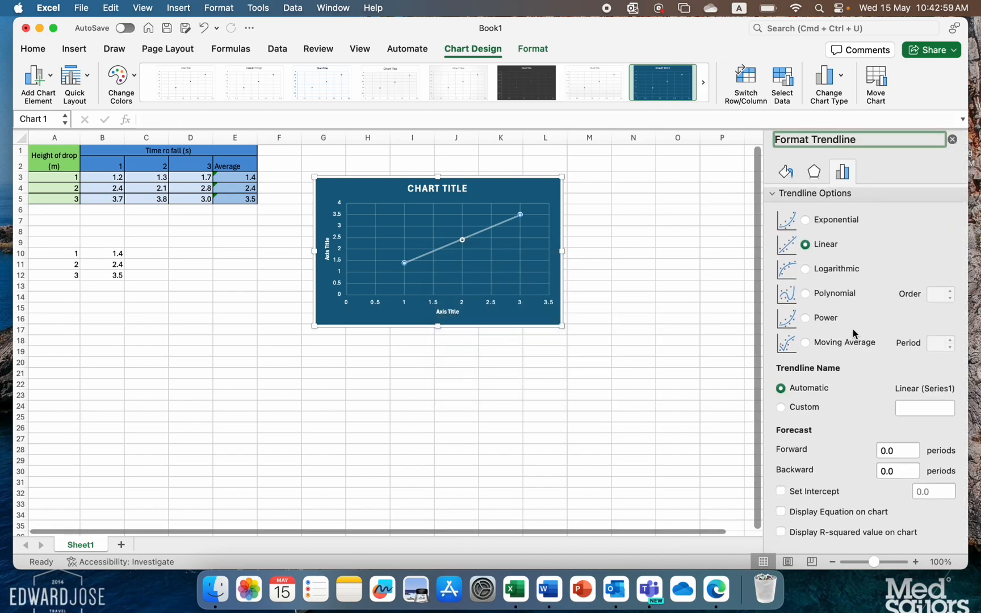
left_click(835, 517)
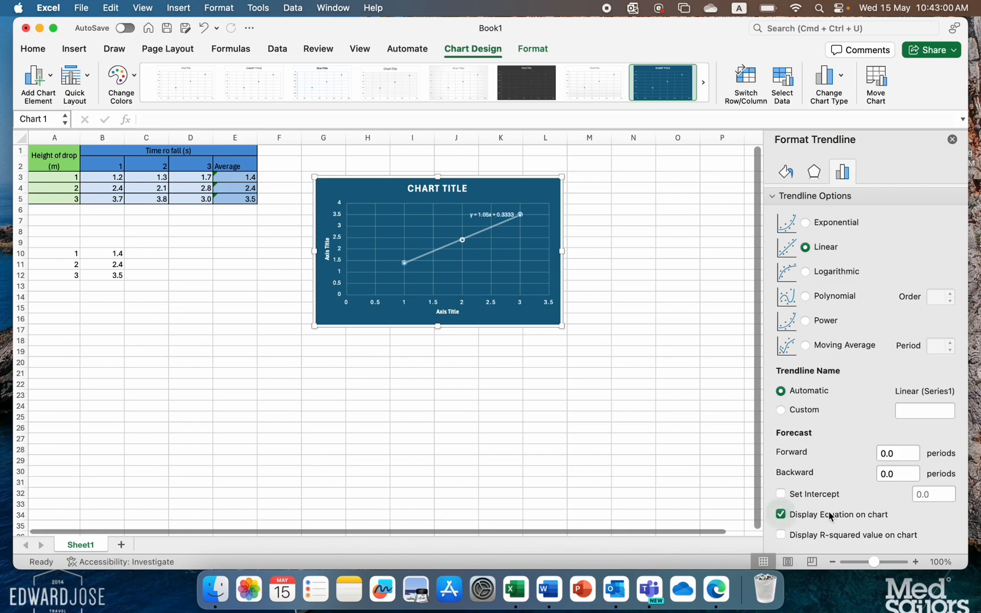
left_click(789, 536)
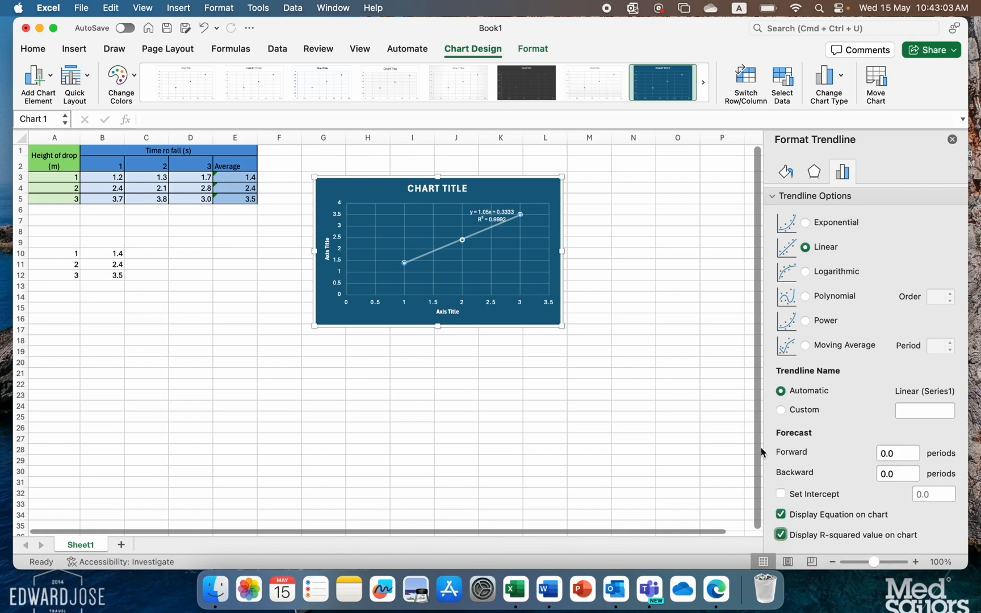
Move the trendline equation label above the plot area, beside the chart title, and deselect the chart.
left_click_drag(504, 222, 514, 194)
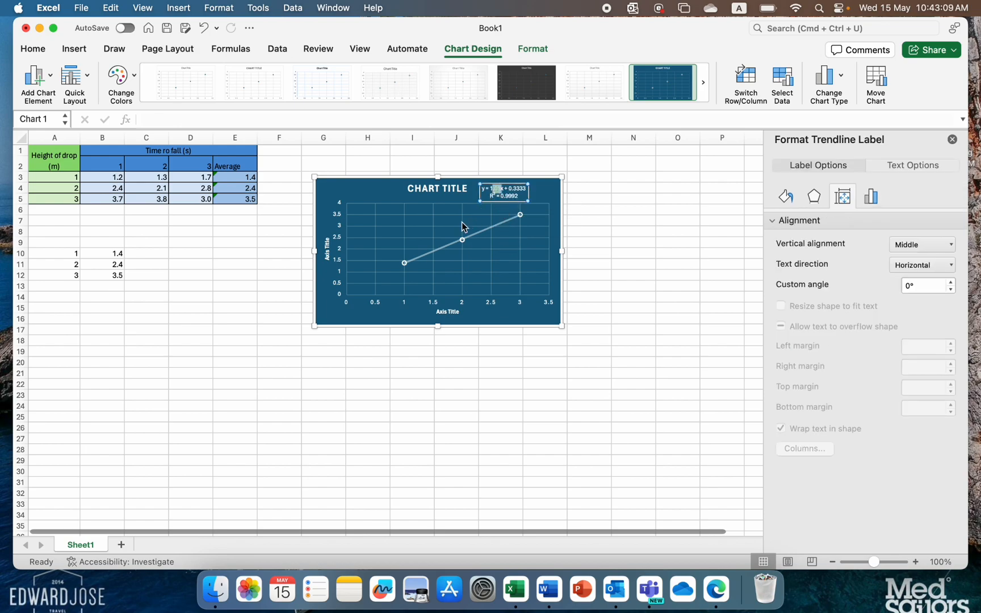
left_click(514, 227)
left_click(511, 200)
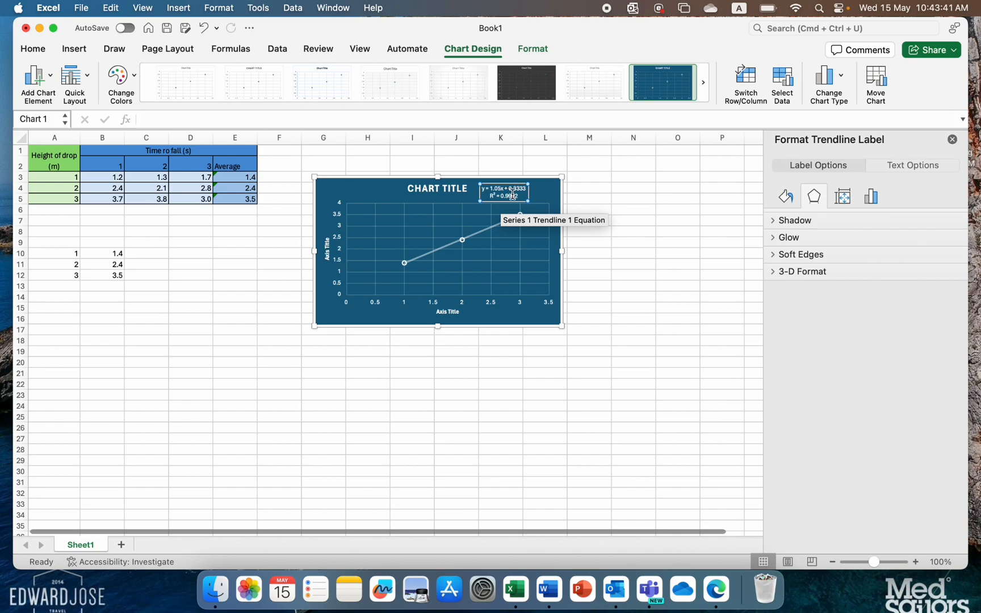
left_click_drag(521, 197, 488, 196)
left_click(421, 183)
left_click(281, 235)
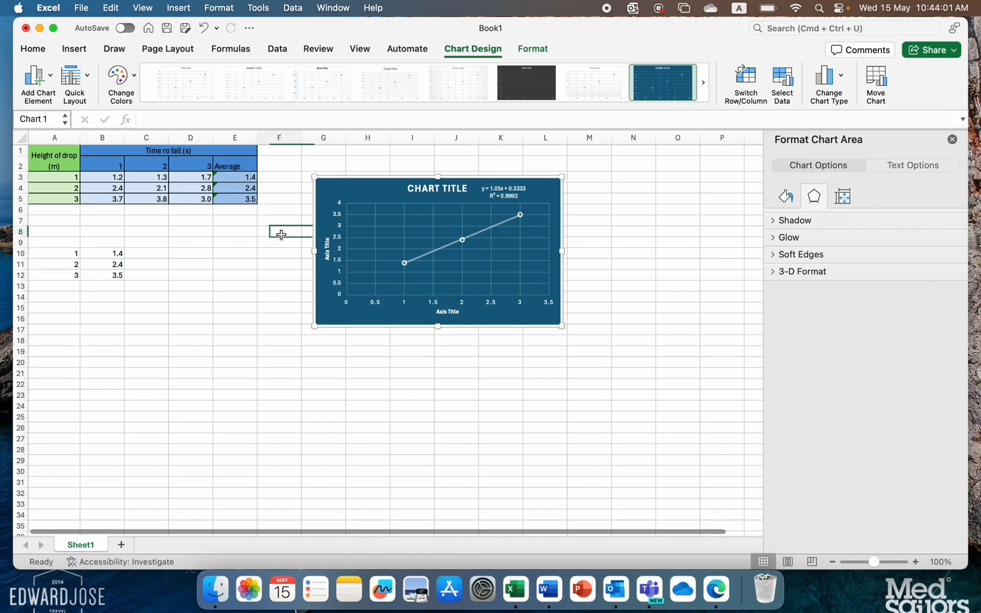
left_click(294, 309)
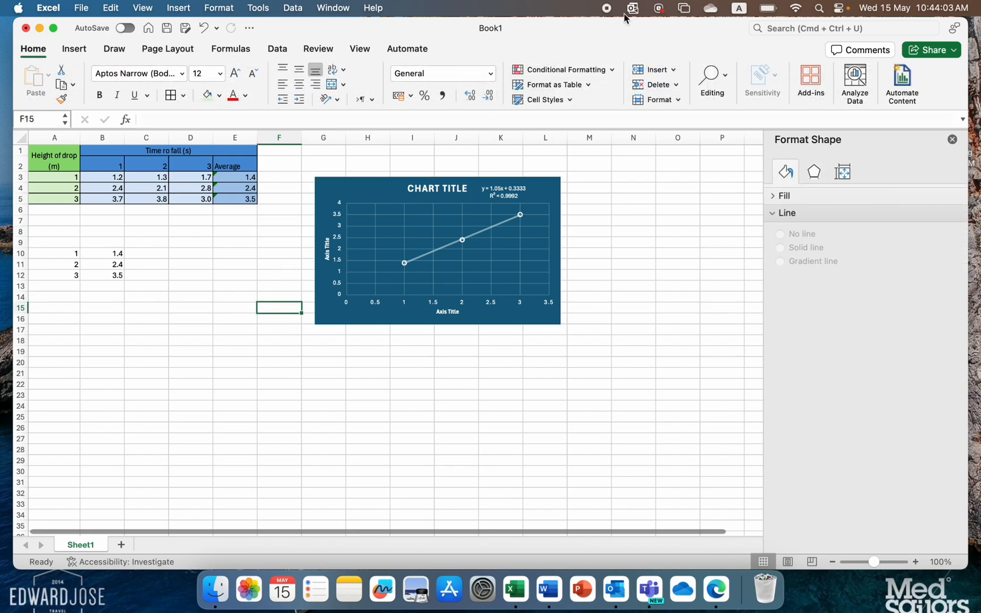